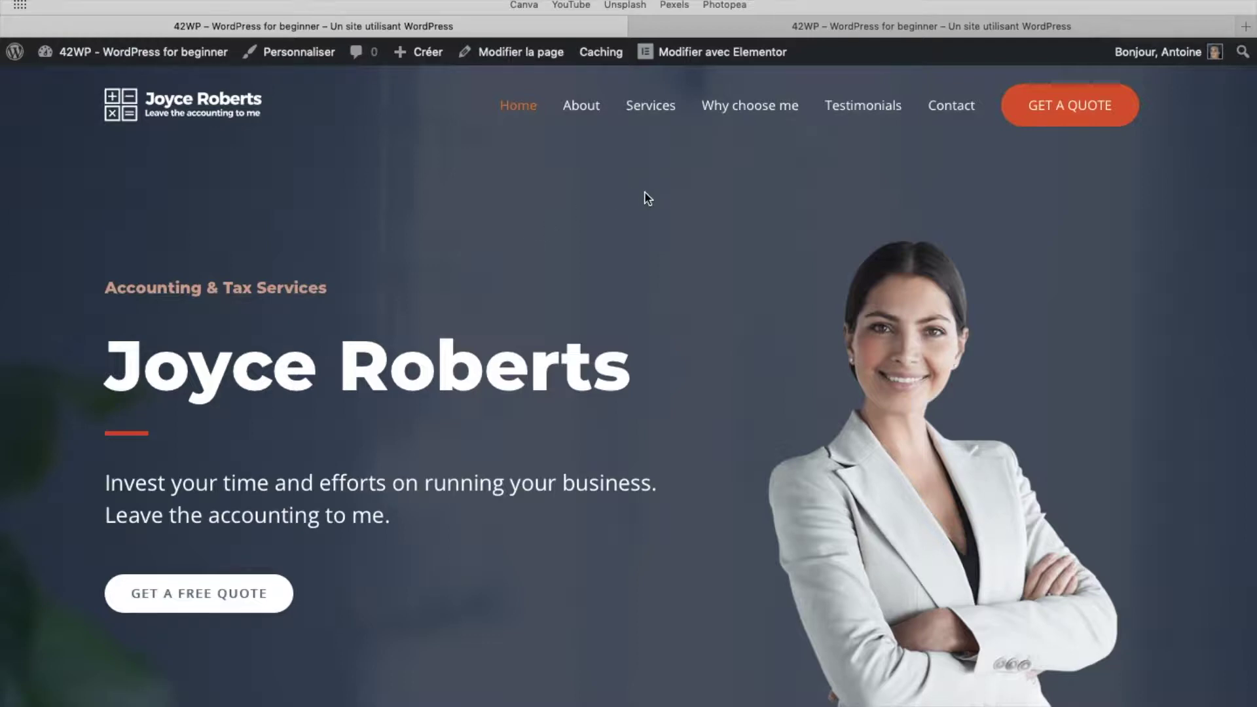
Step: Compare the original accounting site with the fresh wp10min.com install, ending on the wp10min.com tab
{"action": "left_click", "coordinate": [738, 36]}
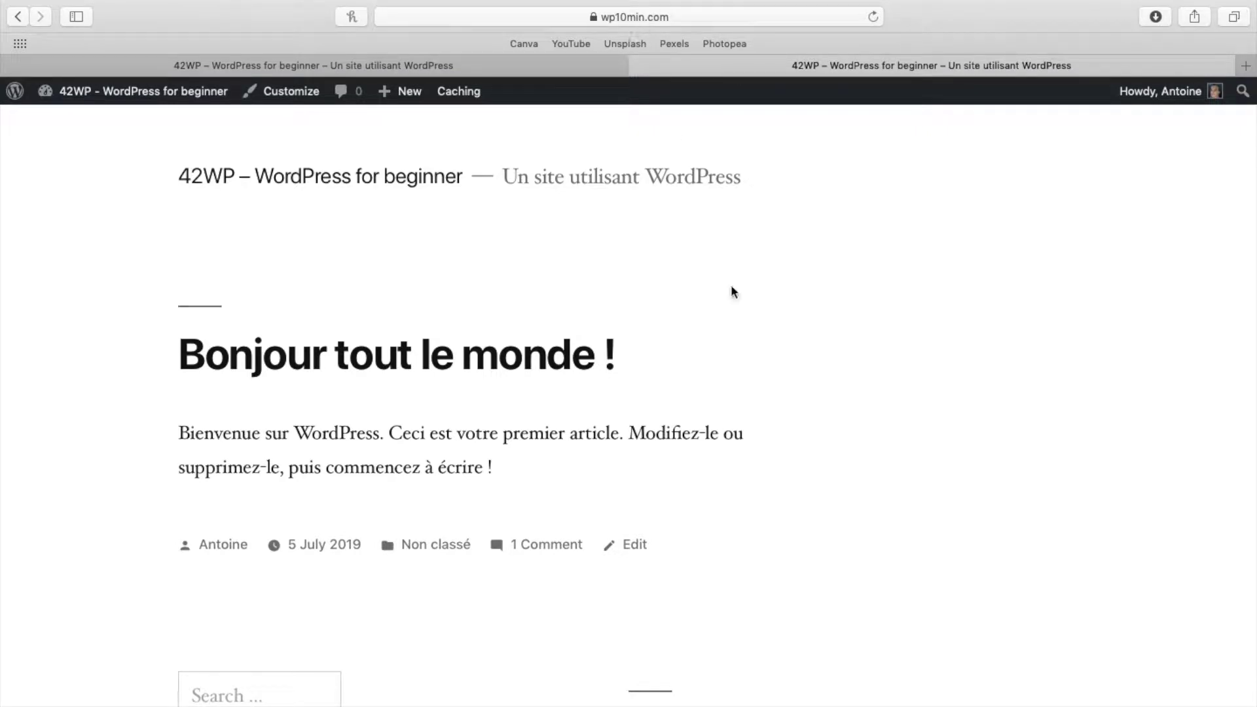
{"action": "key", "text": "super+r"}
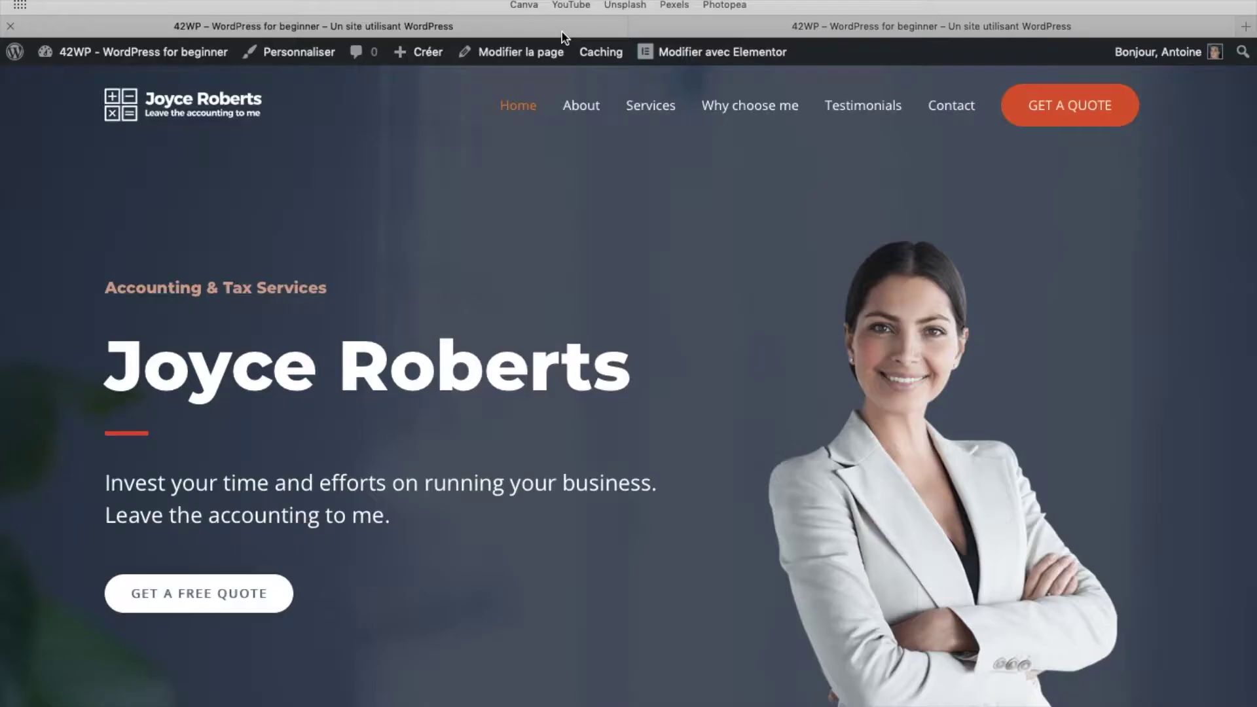
{"action": "left_click", "coordinate": [833, 23]}
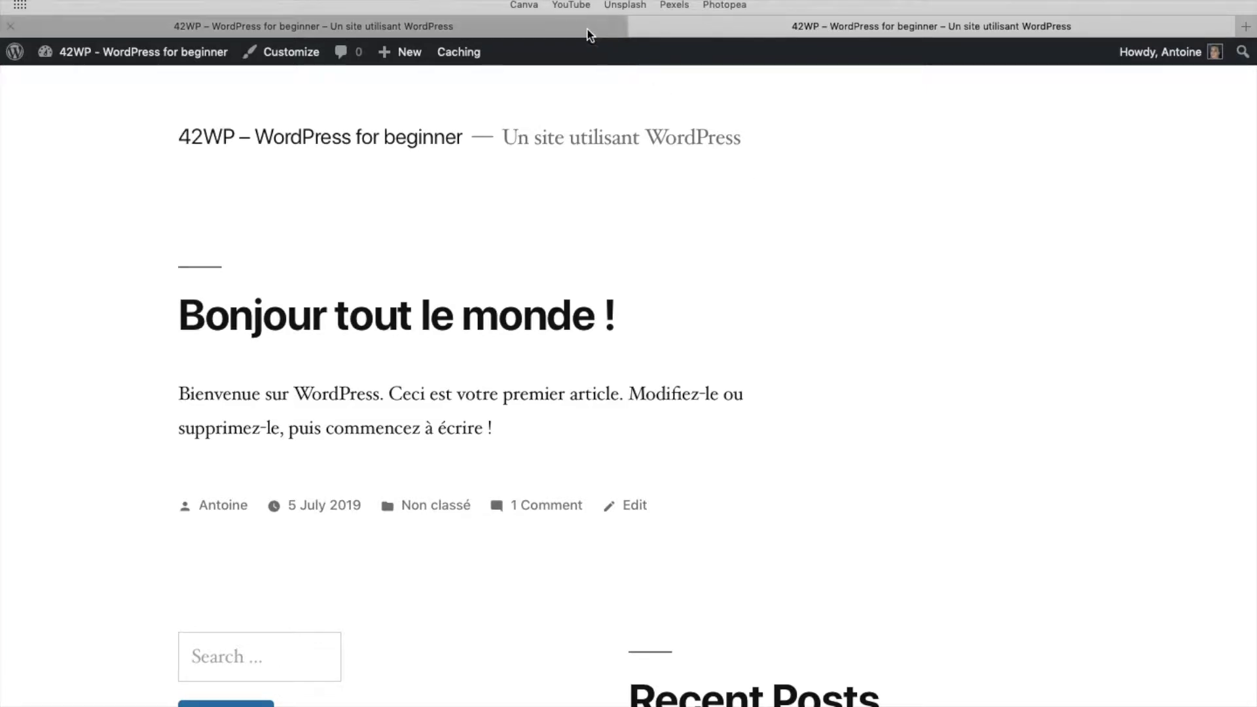
{"action": "left_click", "coordinate": [295, 26]}
{"action": "mouse_move", "coordinate": [183, 61]}
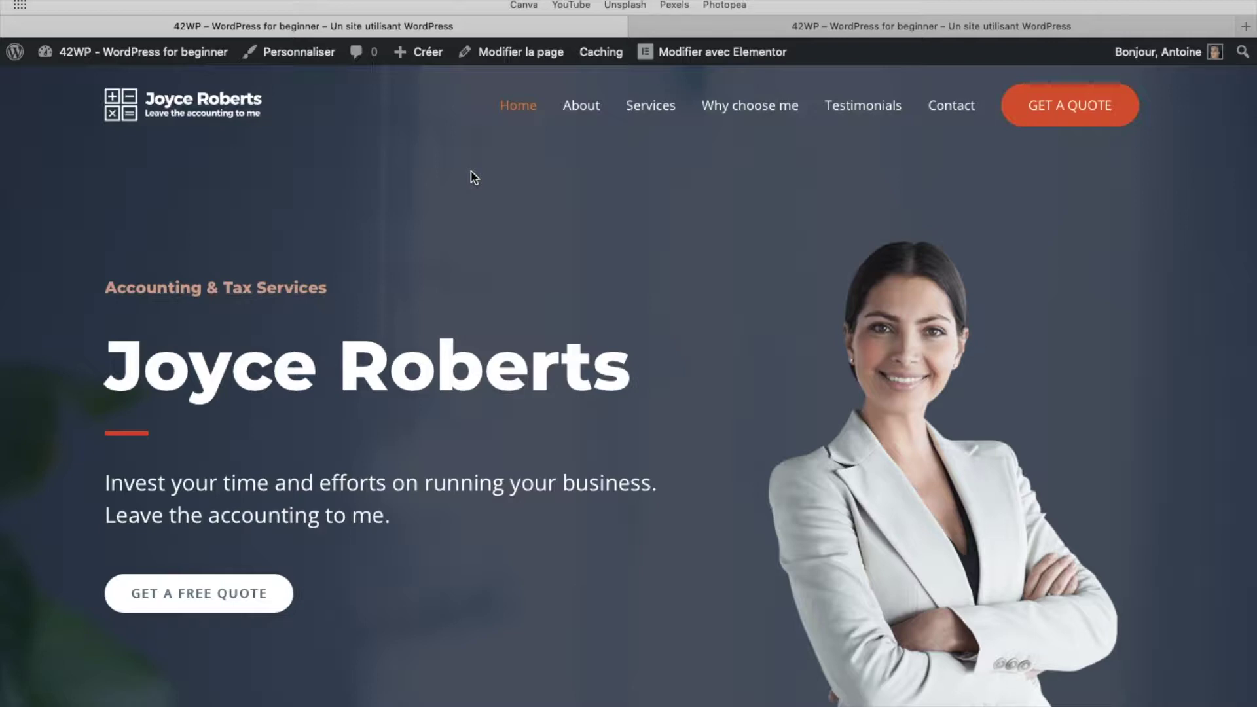
{"action": "left_click", "coordinate": [796, 29]}
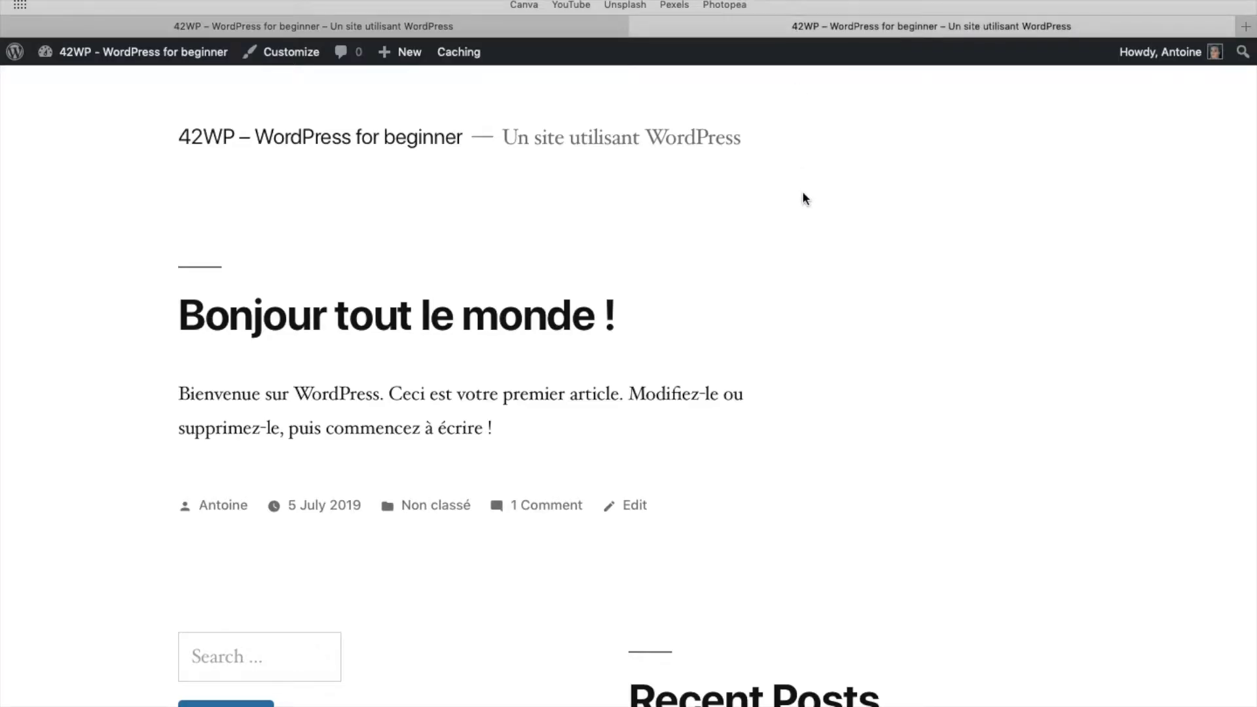
Step: Search 'wpvivid' under Plugins > Add New, then install and activate WPvivid Backup
{"action": "mouse_move", "coordinate": [46, 56]}
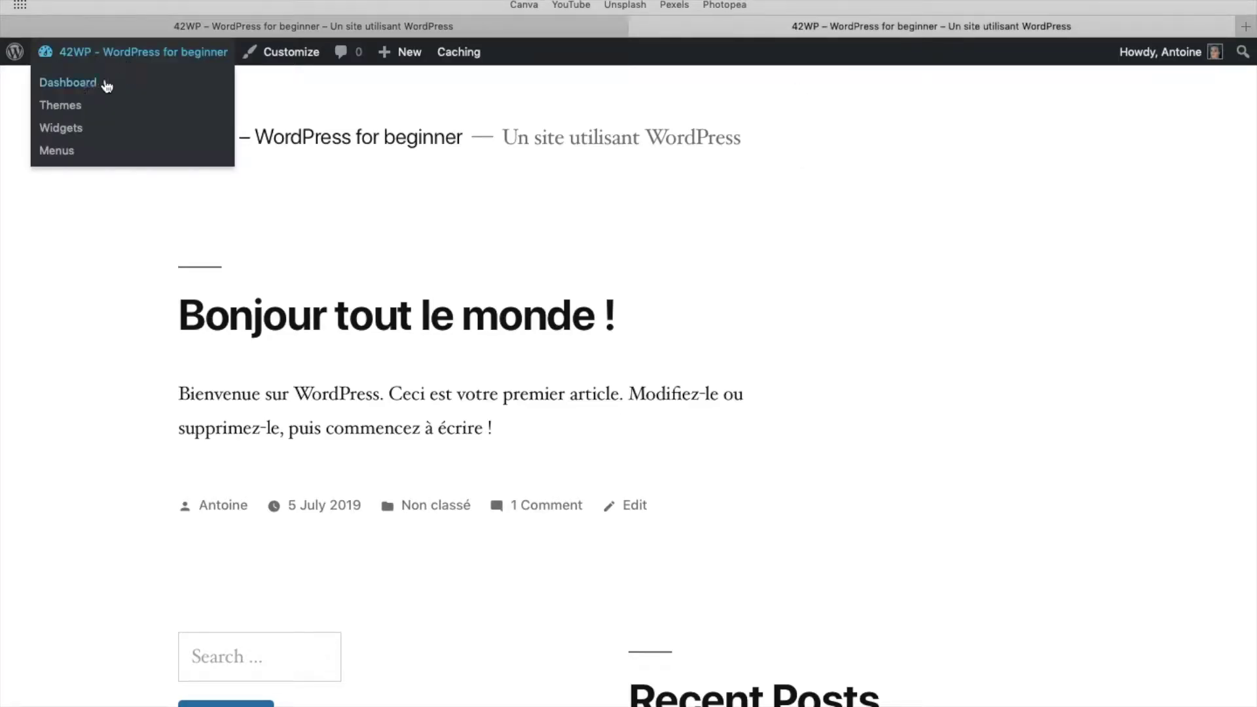
{"action": "left_click", "coordinate": [86, 94]}
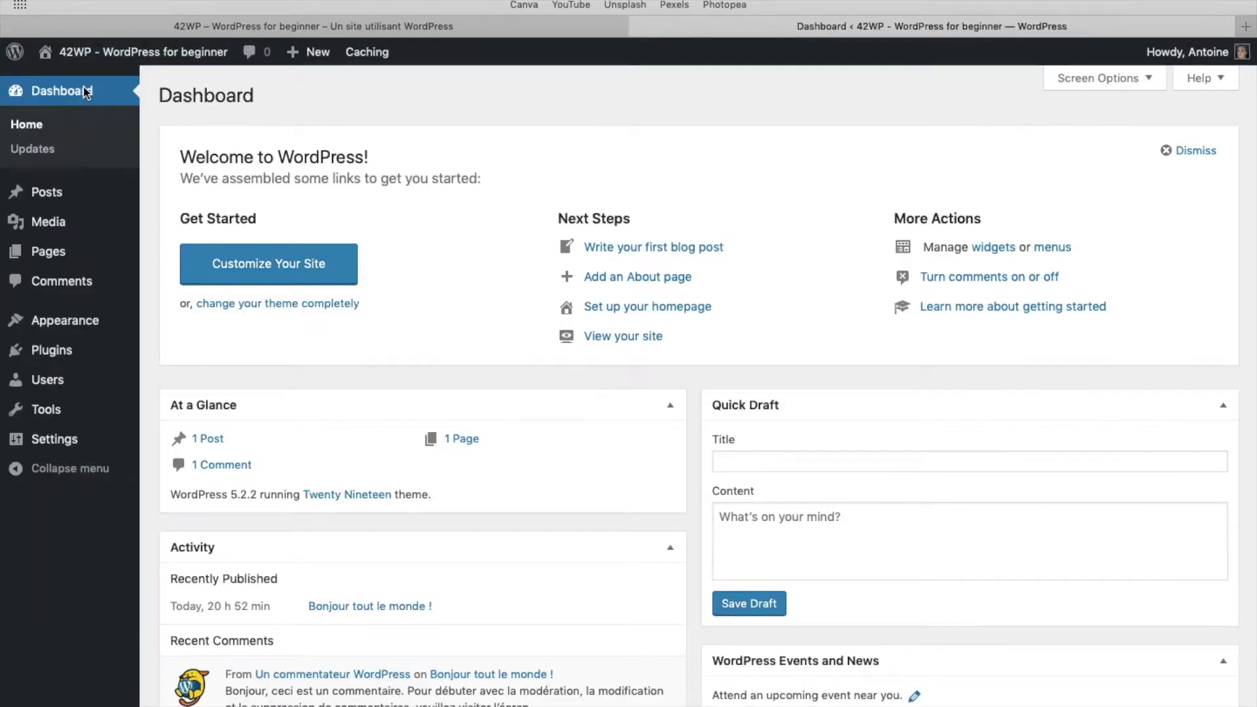
{"action": "mouse_move", "coordinate": [74, 347]}
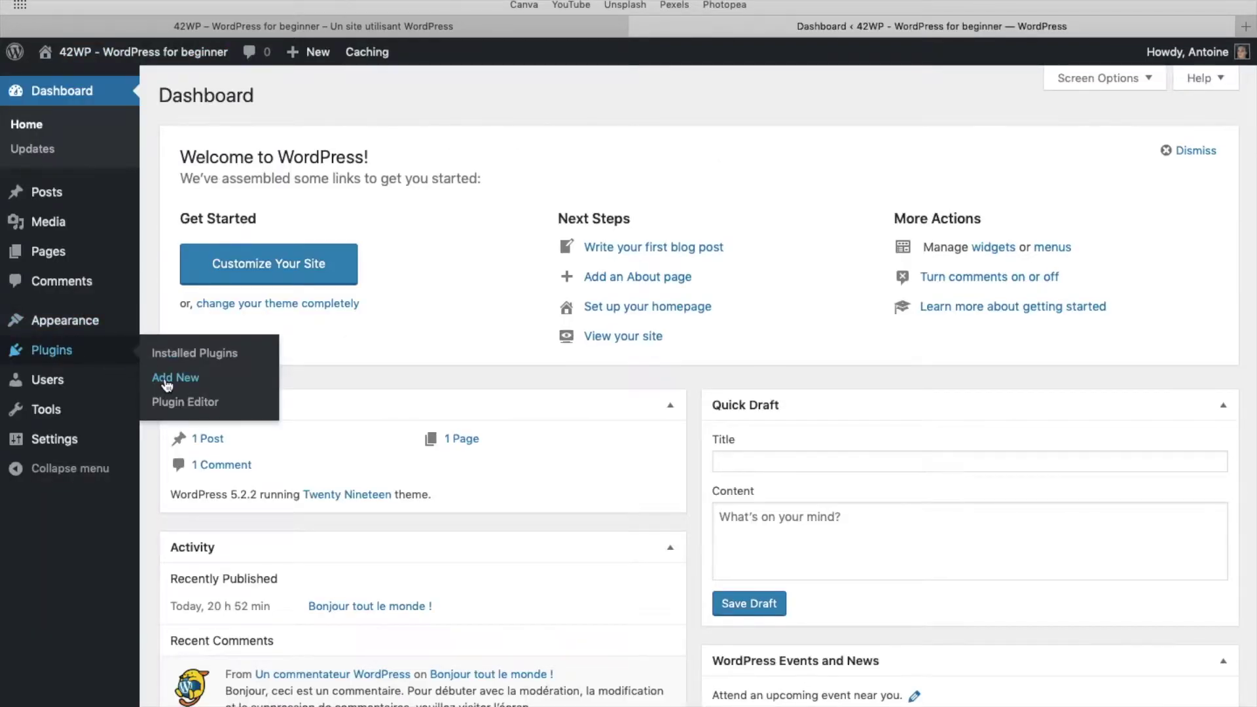
{"action": "left_click", "coordinate": [176, 378]}
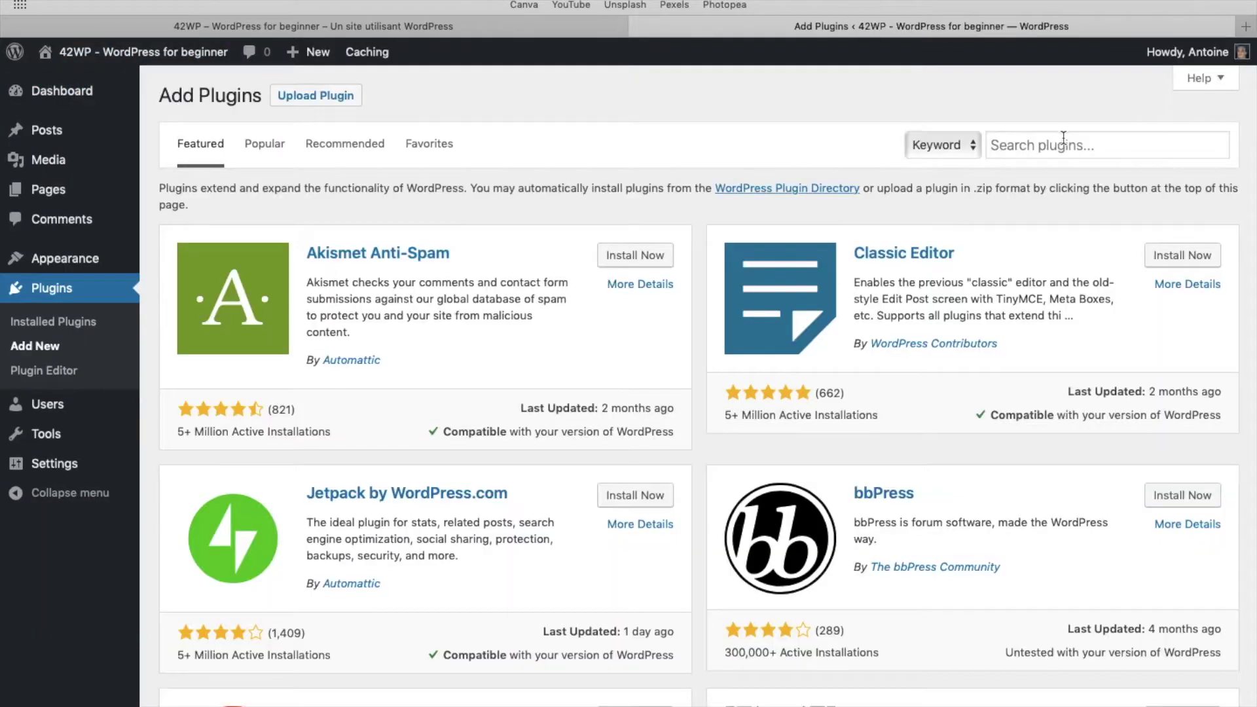
{"action": "left_click", "coordinate": [1050, 147]}
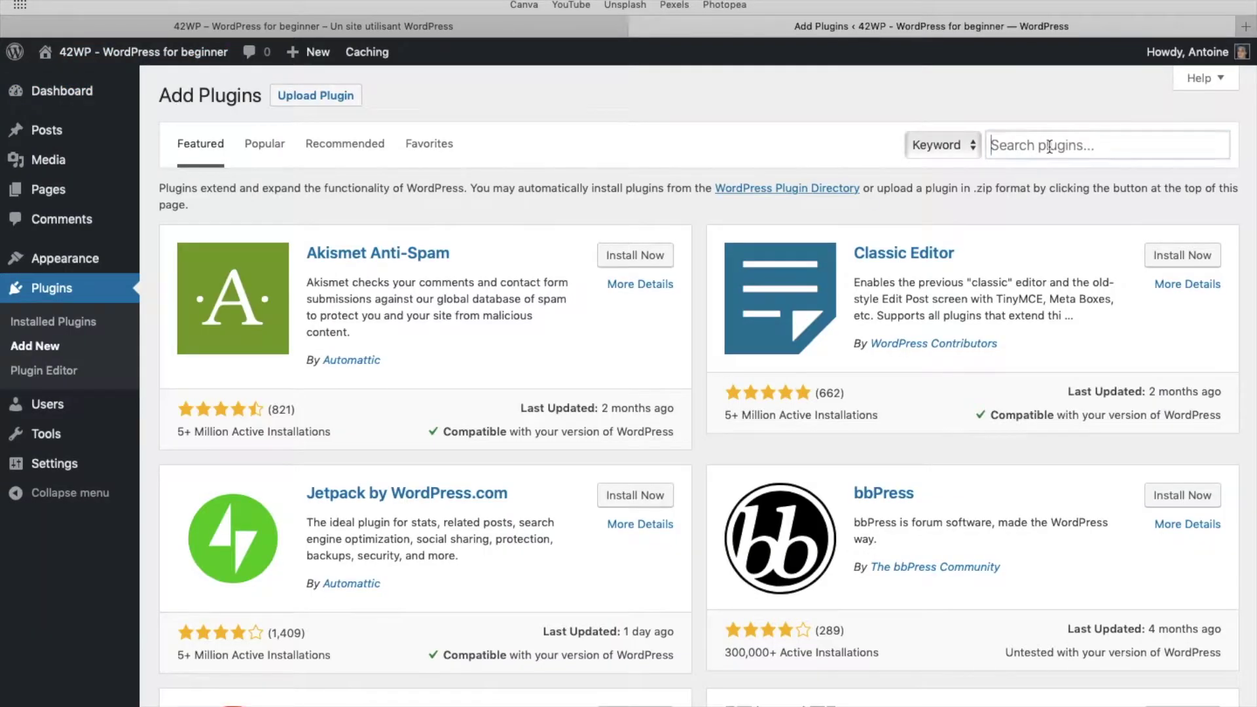
{"action": "type", "text": "wpvivid"}
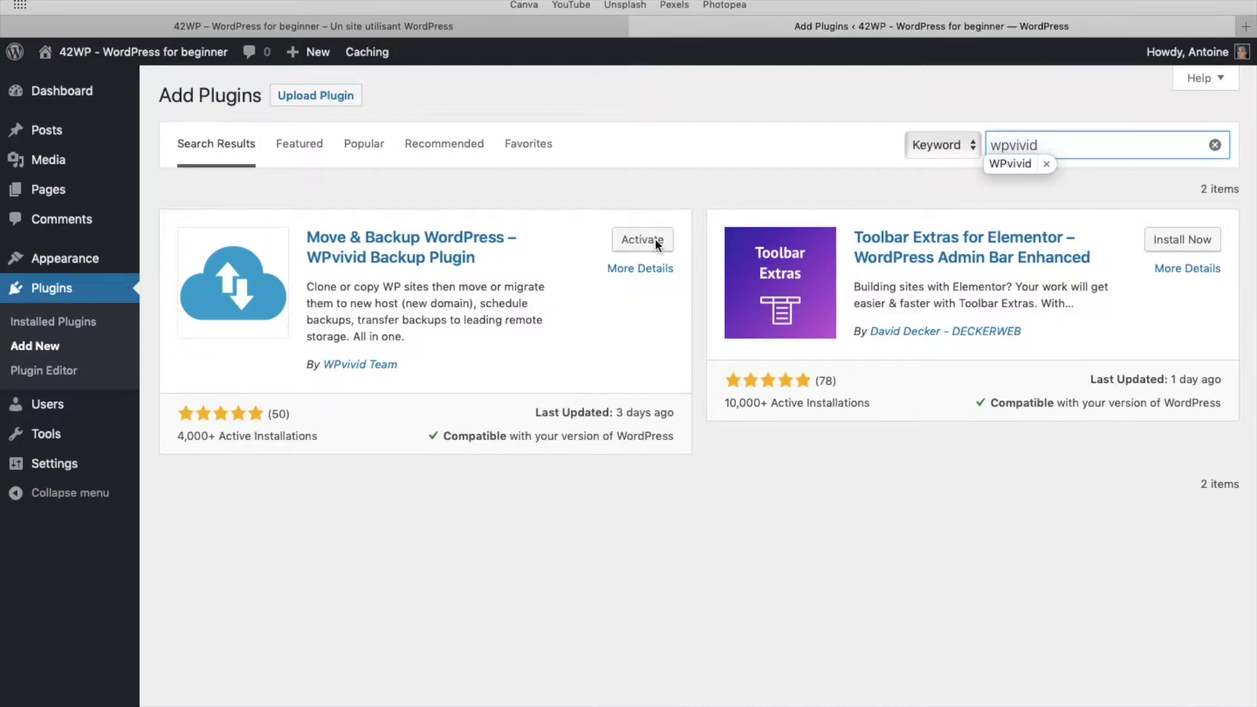
{"action": "left_click", "coordinate": [656, 241]}
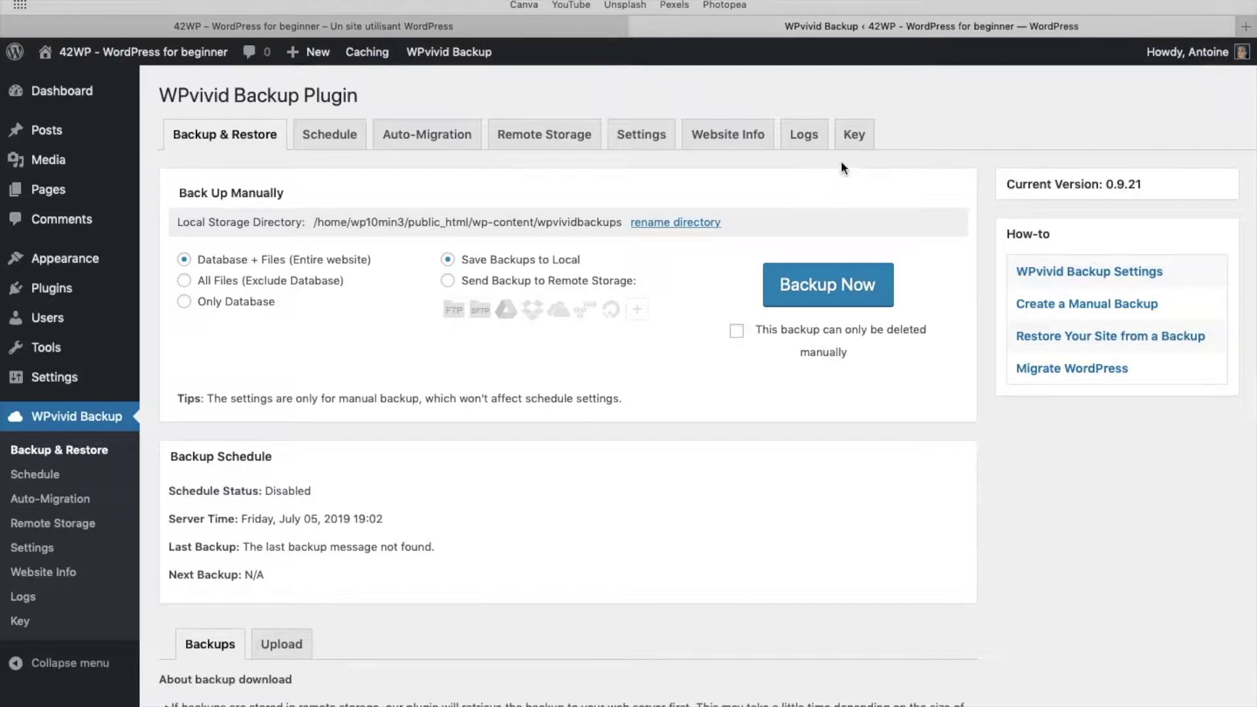
Step: Generate an 8-hour migration key on the WPvivid Key tab and select the whole key
{"action": "left_click", "coordinate": [854, 138]}
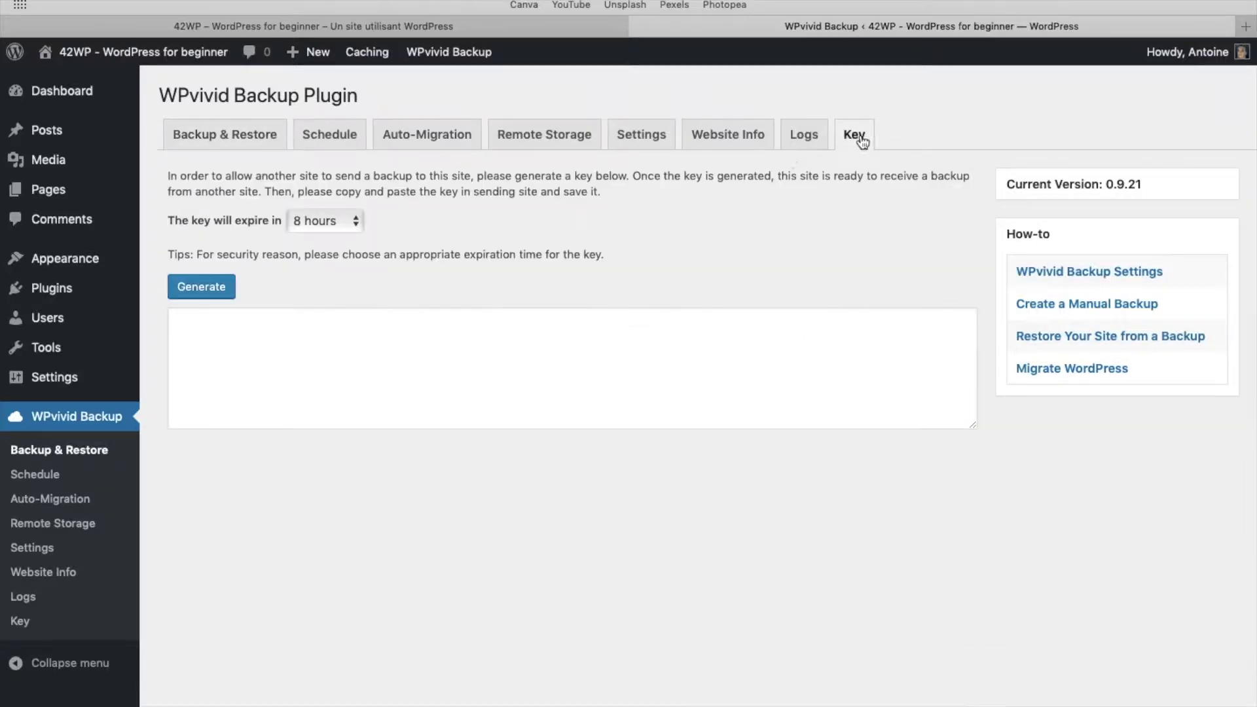
{"action": "left_click", "coordinate": [209, 289]}
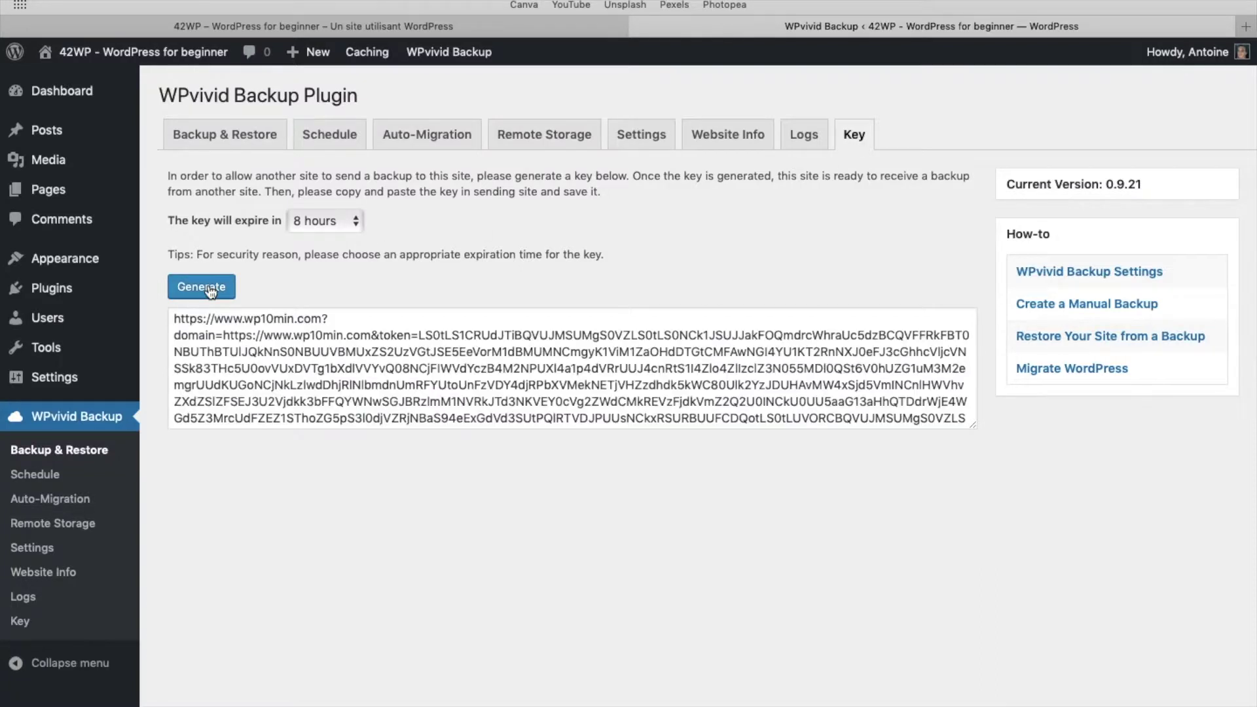
{"action": "left_click", "coordinate": [276, 363]}
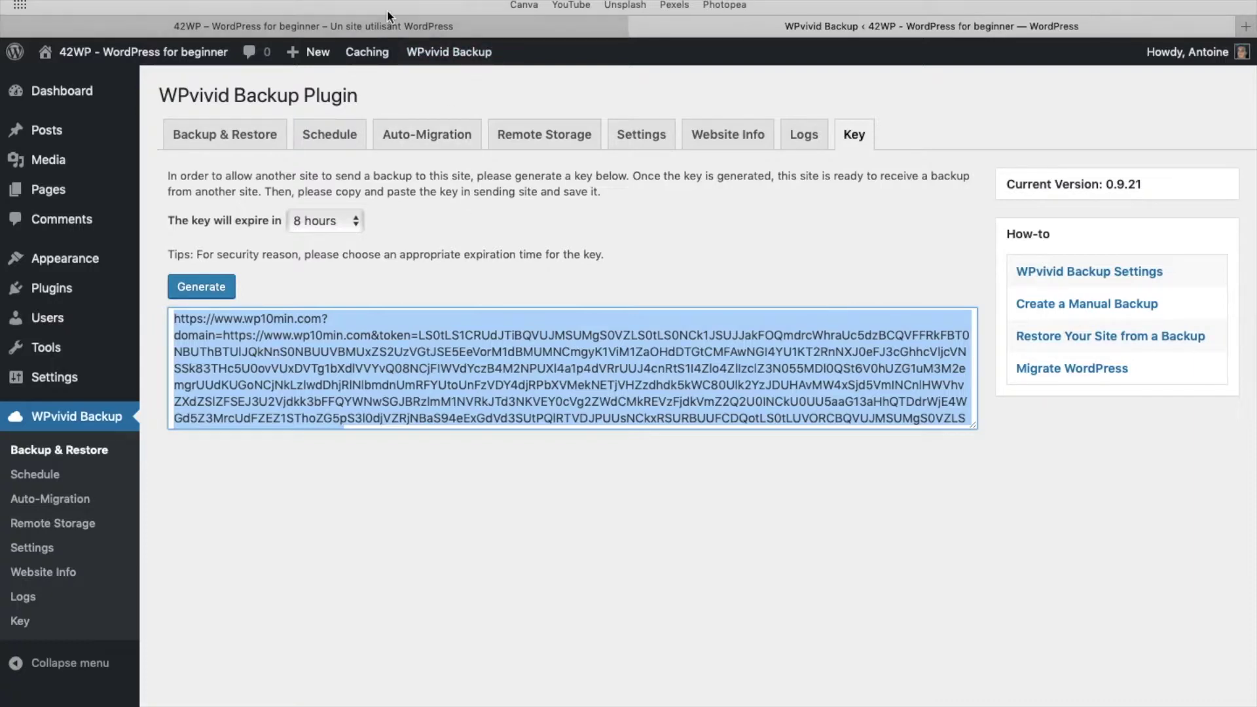
Step: On the original 42wp.com site, set the site language to English (United States) and save
{"action": "left_click", "coordinate": [368, 28]}
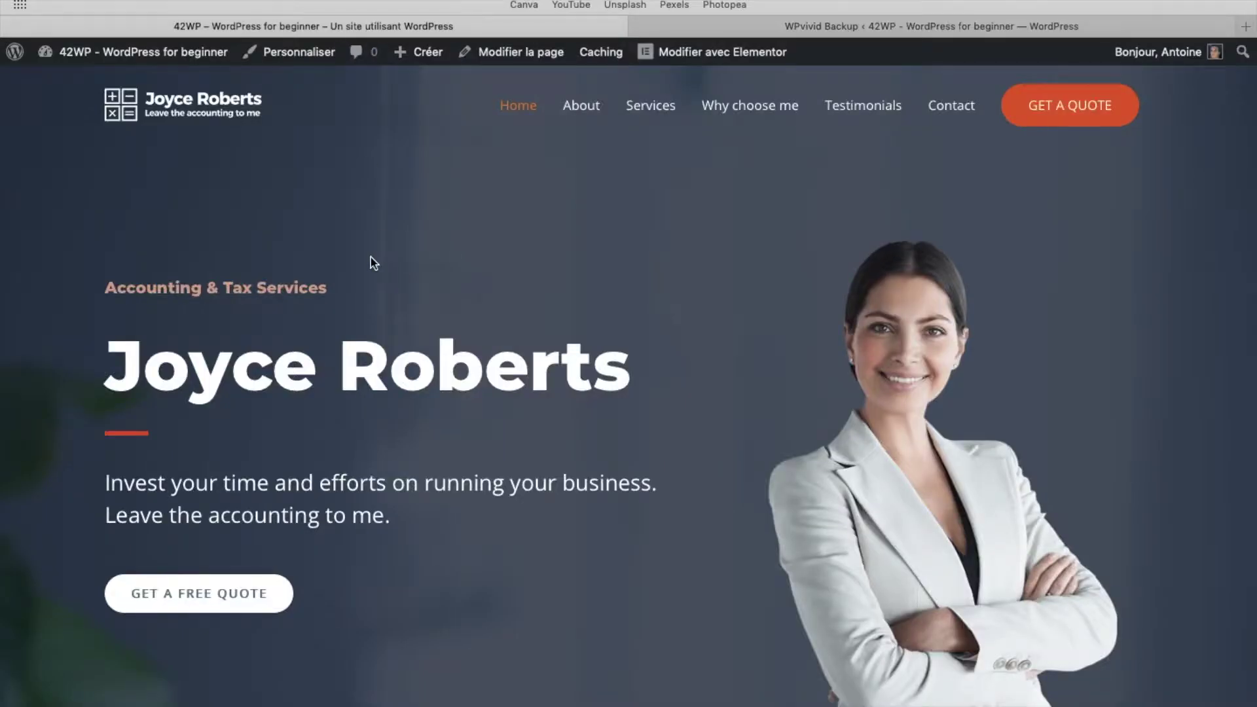
{"action": "mouse_move", "coordinate": [131, 51]}
{"action": "left_click", "coordinate": [81, 82]}
{"action": "mouse_move", "coordinate": [71, 538]}
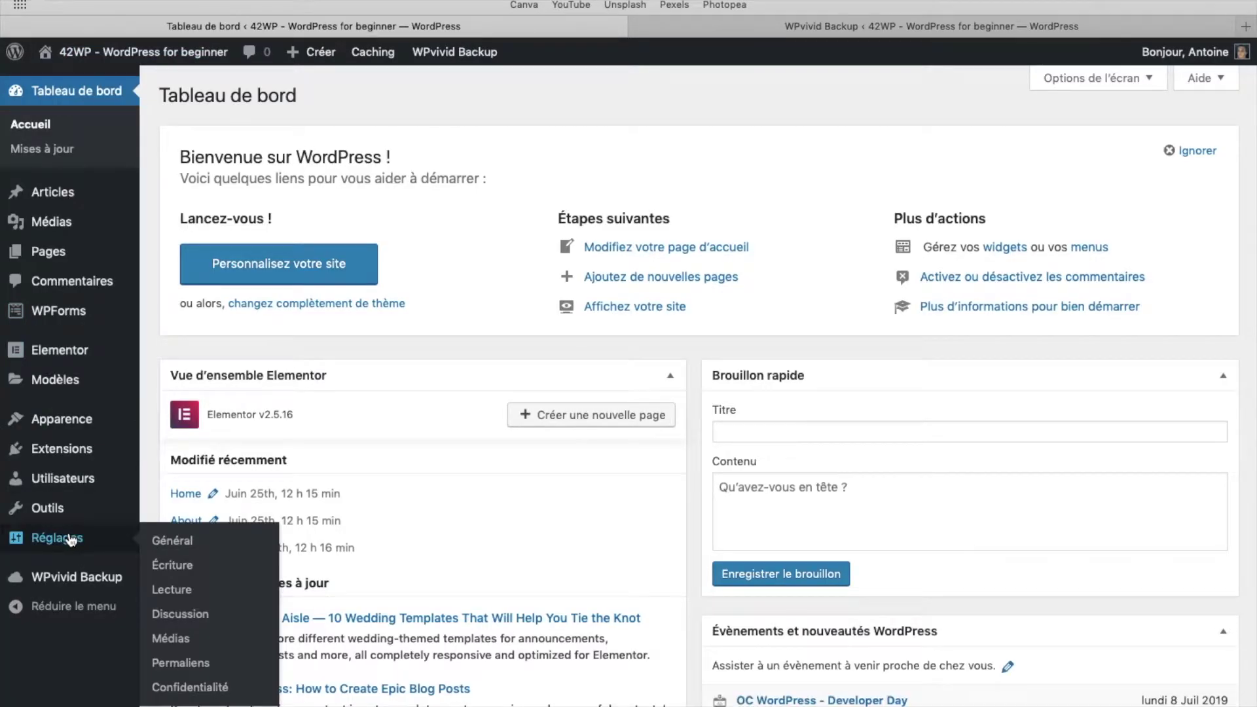
{"action": "left_click", "coordinate": [168, 547]}
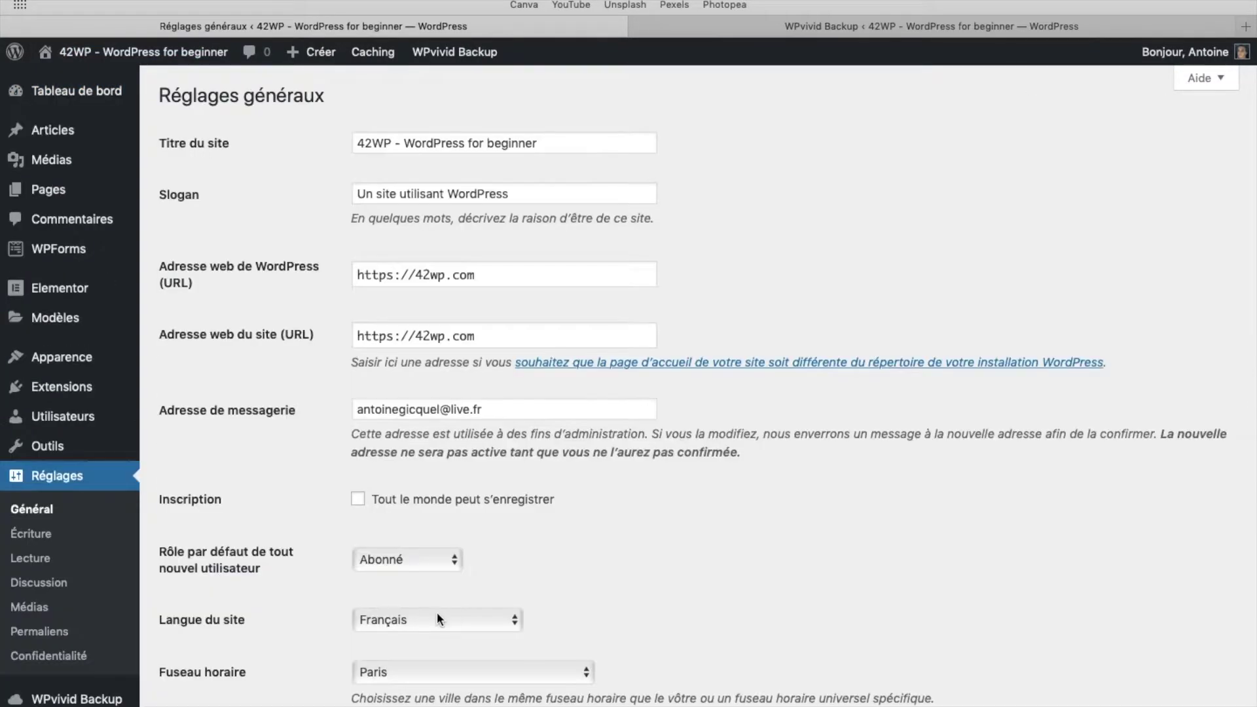
{"action": "left_click", "coordinate": [438, 612]}
{"action": "left_click", "coordinate": [429, 600]}
{"action": "scroll", "coordinate": [409, 607], "scroll_direction": "down", "scroll_amount": 10}
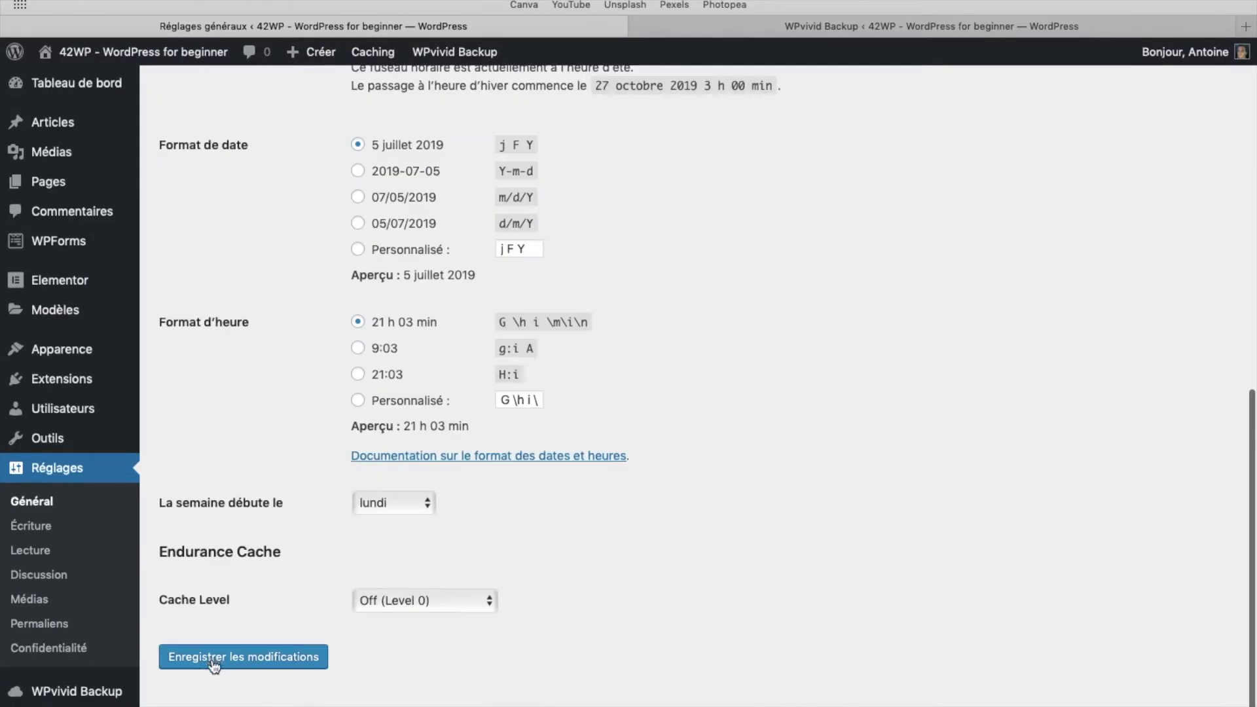
{"action": "left_click", "coordinate": [210, 656]}
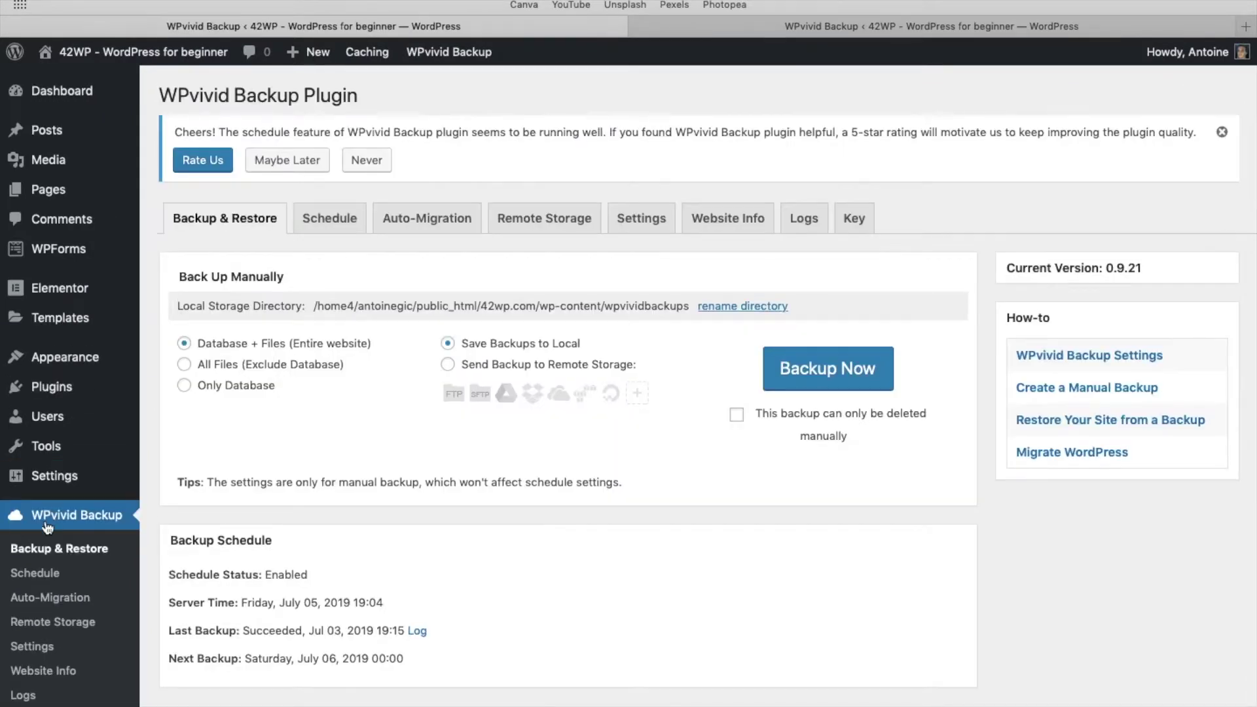
Step: Paste and save the migration key under Auto-Migration, then transfer Database + Files to wp10min.com
{"action": "left_click", "coordinate": [412, 231]}
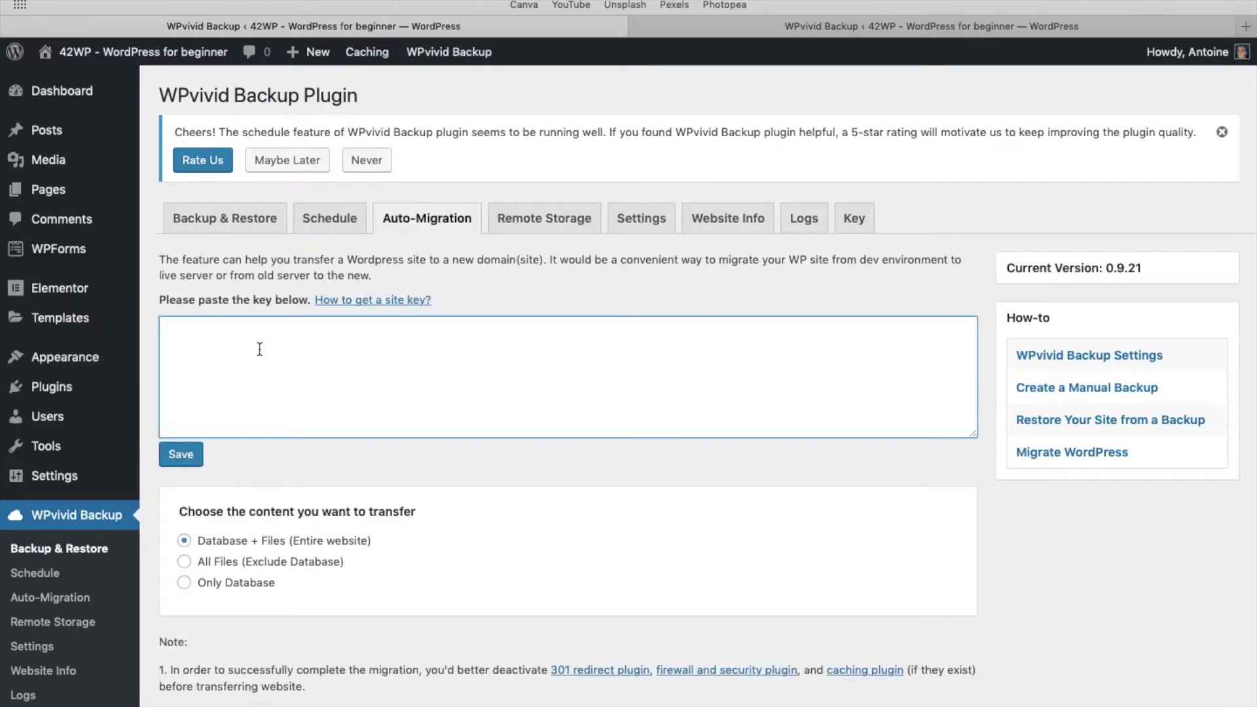
{"action": "key", "text": "super+v"}
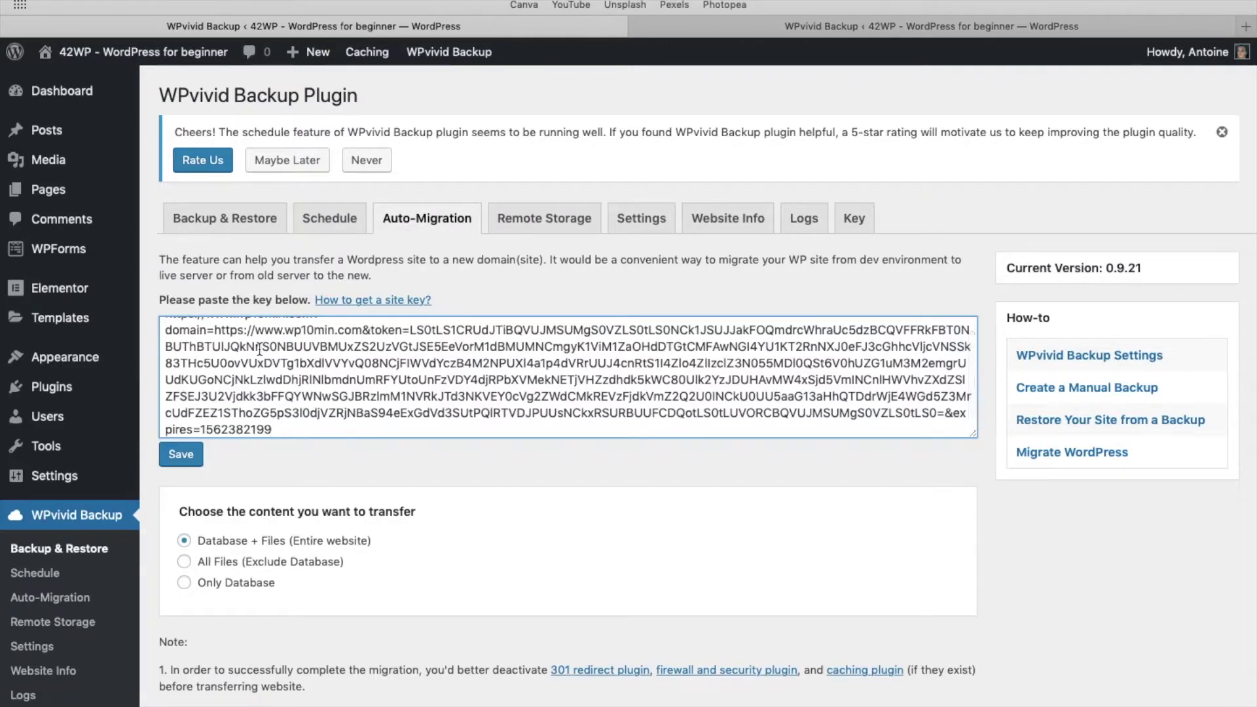
{"action": "left_click", "coordinate": [180, 458]}
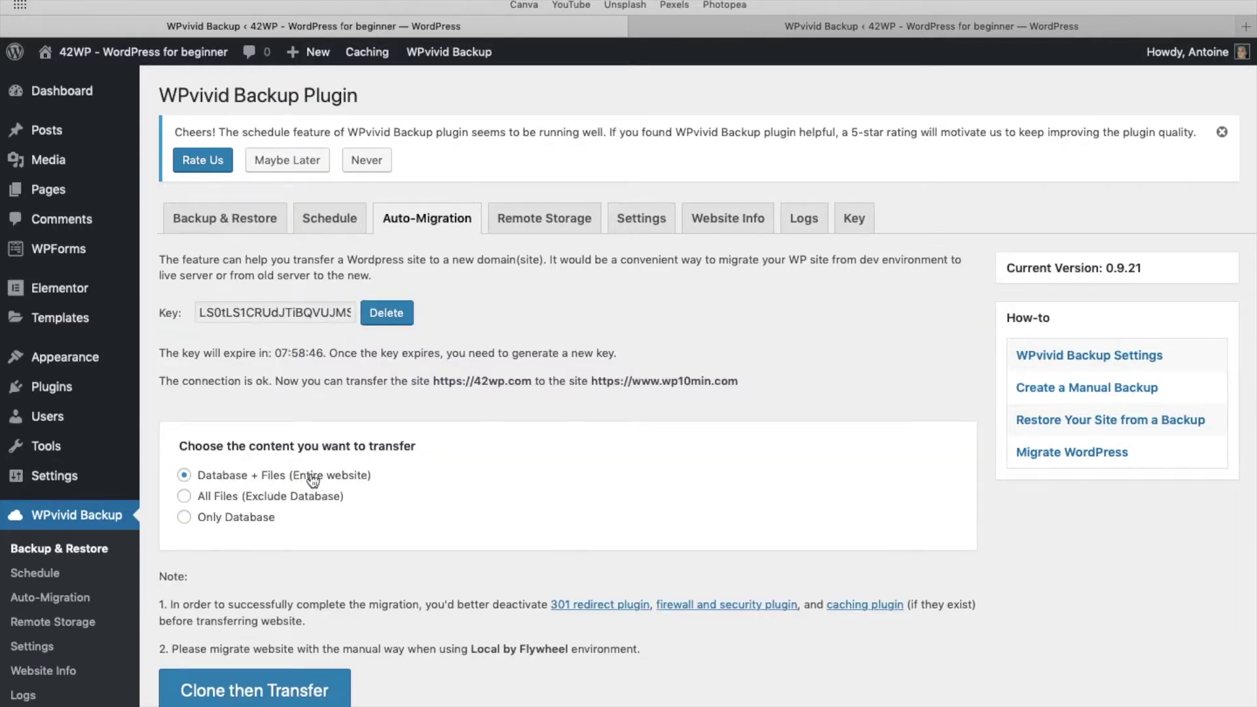
{"action": "scroll", "coordinate": [268, 639], "scroll_direction": "down", "scroll_amount": 1}
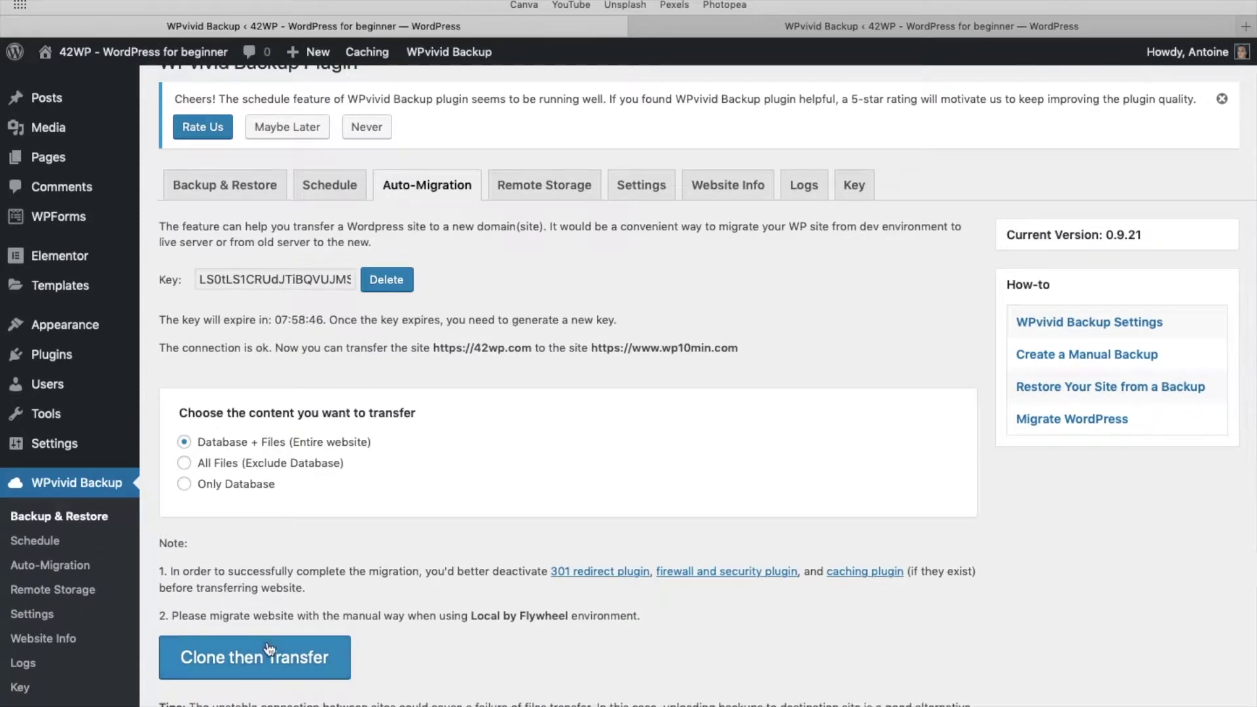
{"action": "left_click", "coordinate": [253, 661]}
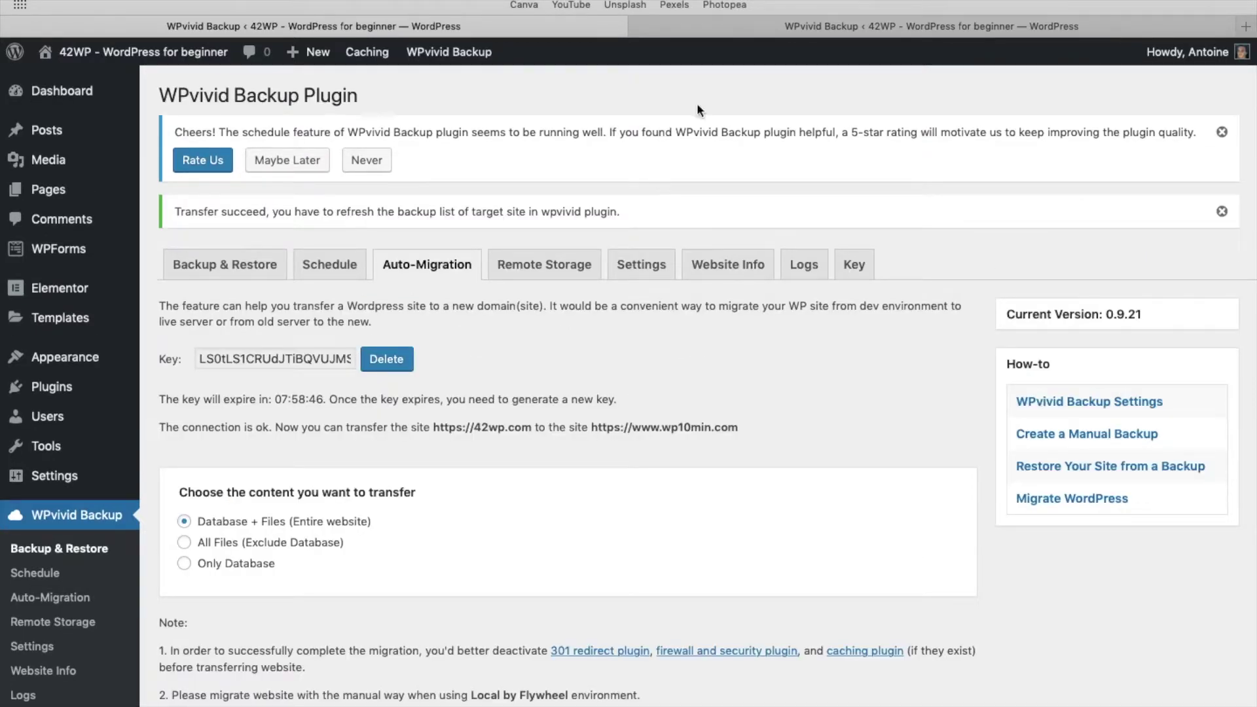
Step: On wp10min.com, reload WPvivid Backup & Restore and open restore for the Jul 05 19:04 backup
{"action": "left_click", "coordinate": [775, 32]}
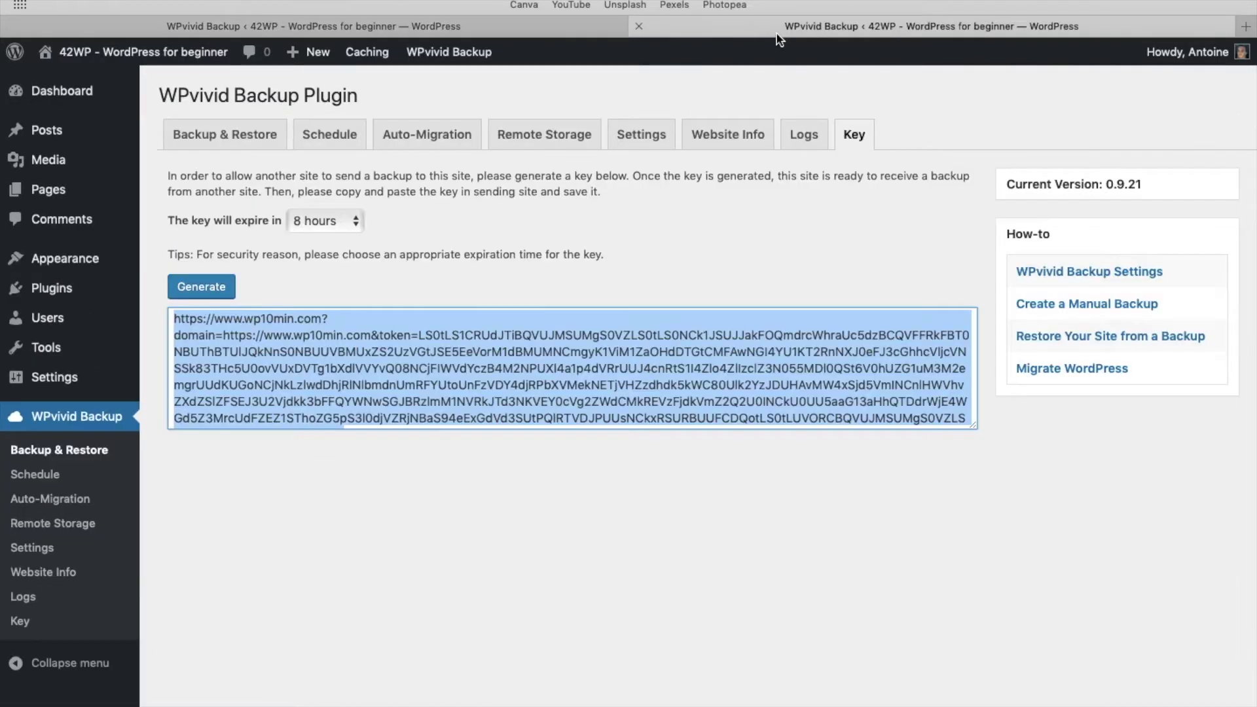
{"action": "left_click", "coordinate": [242, 142]}
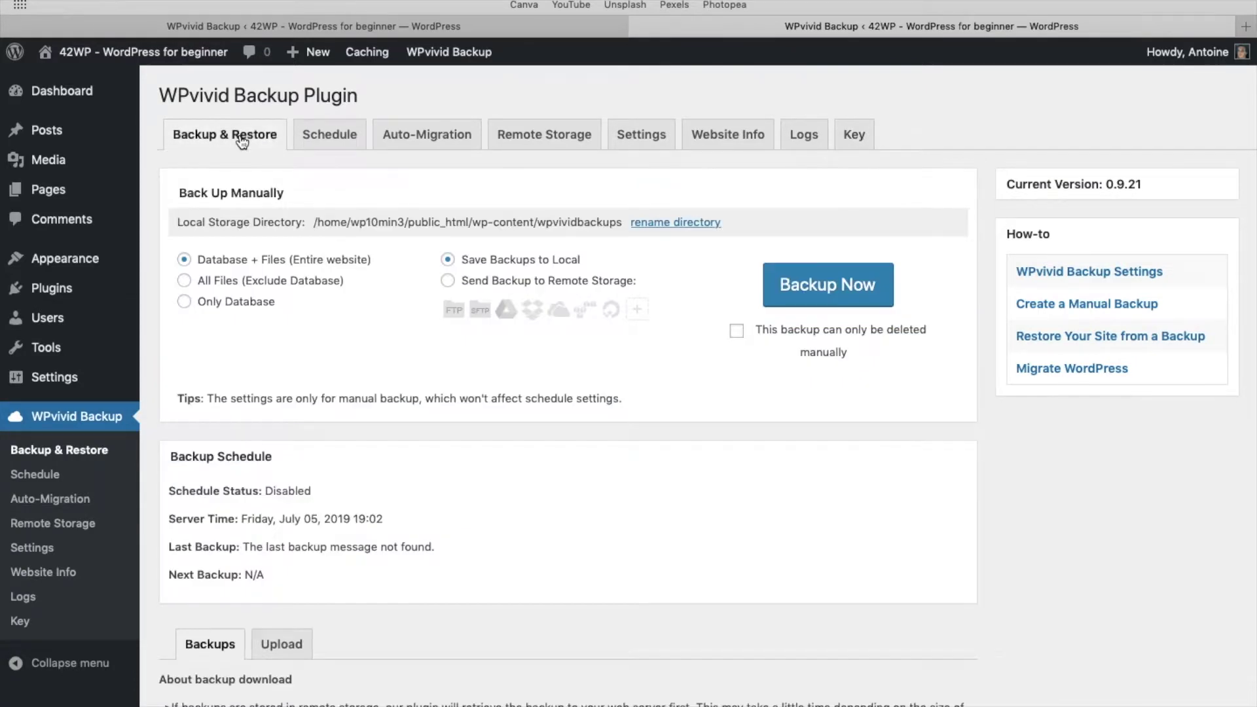
{"action": "left_click", "coordinate": [76, 424]}
{"action": "scroll", "coordinate": [259, 495], "scroll_direction": "down", "scroll_amount": 5}
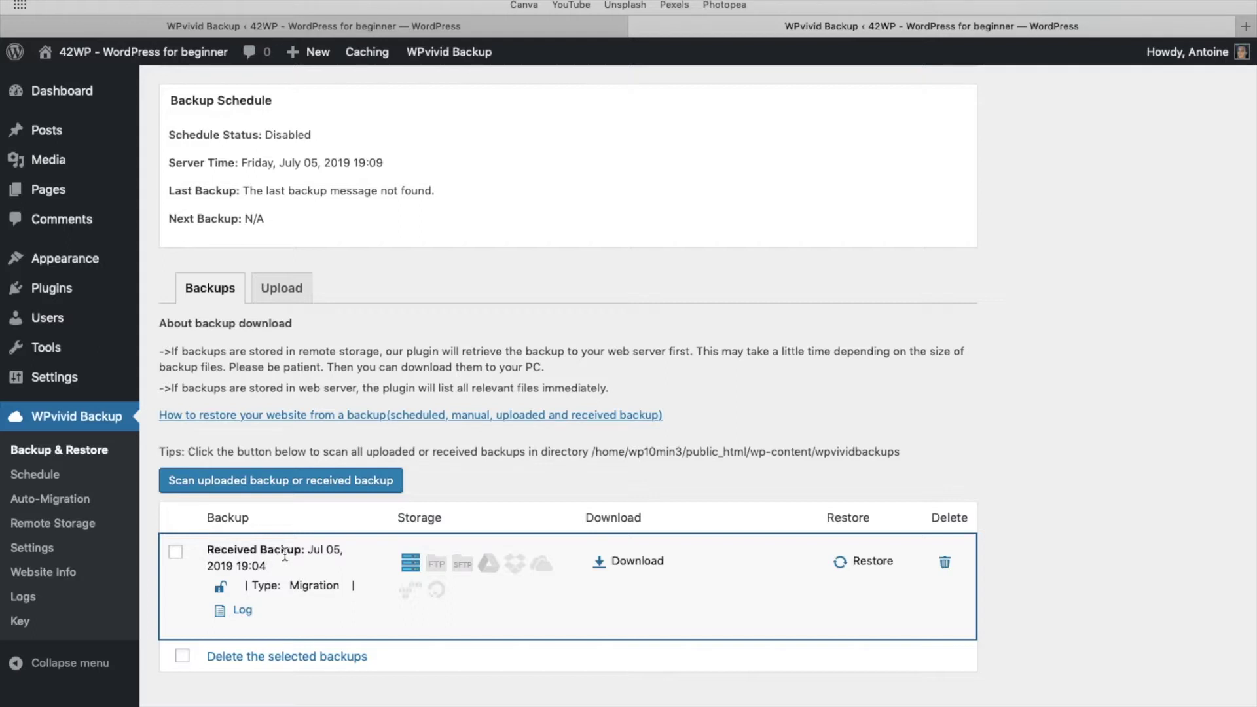
{"action": "left_click", "coordinate": [873, 563]}
Step: Restore the received backup, confirm 'Are you sure to continue?', and dismiss the success message
{"action": "left_click", "coordinate": [196, 233]}
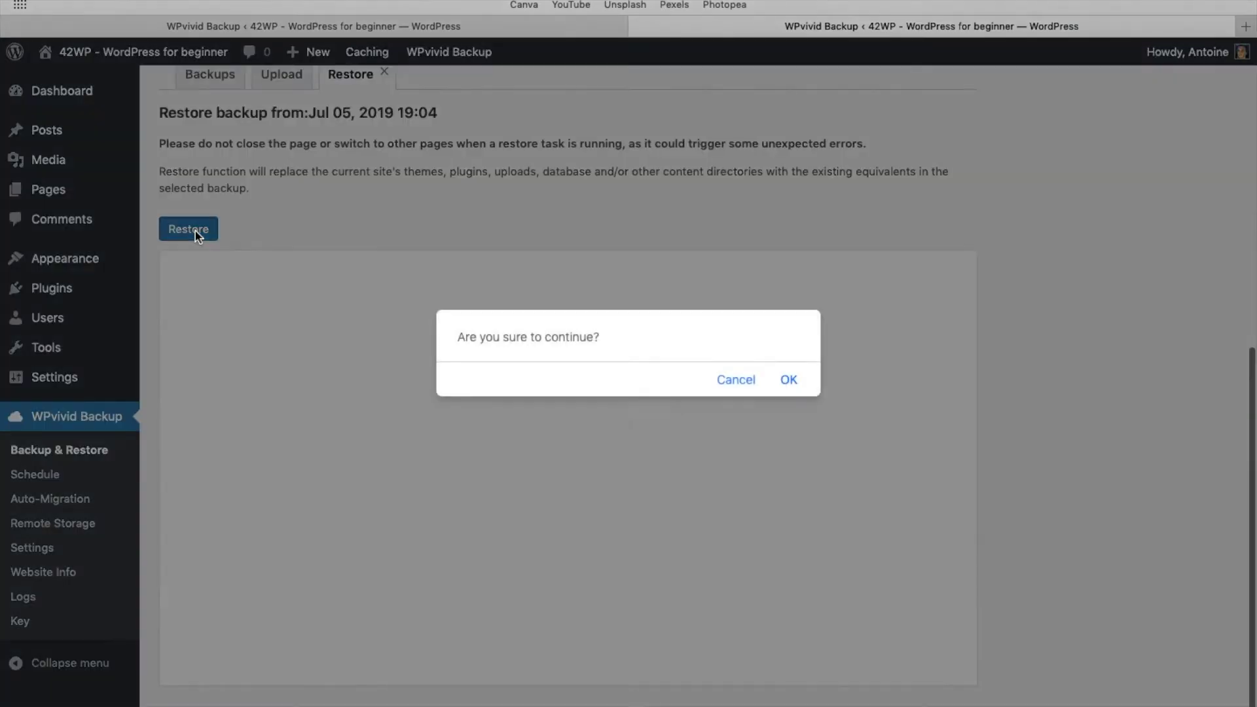
{"action": "left_click", "coordinate": [788, 381]}
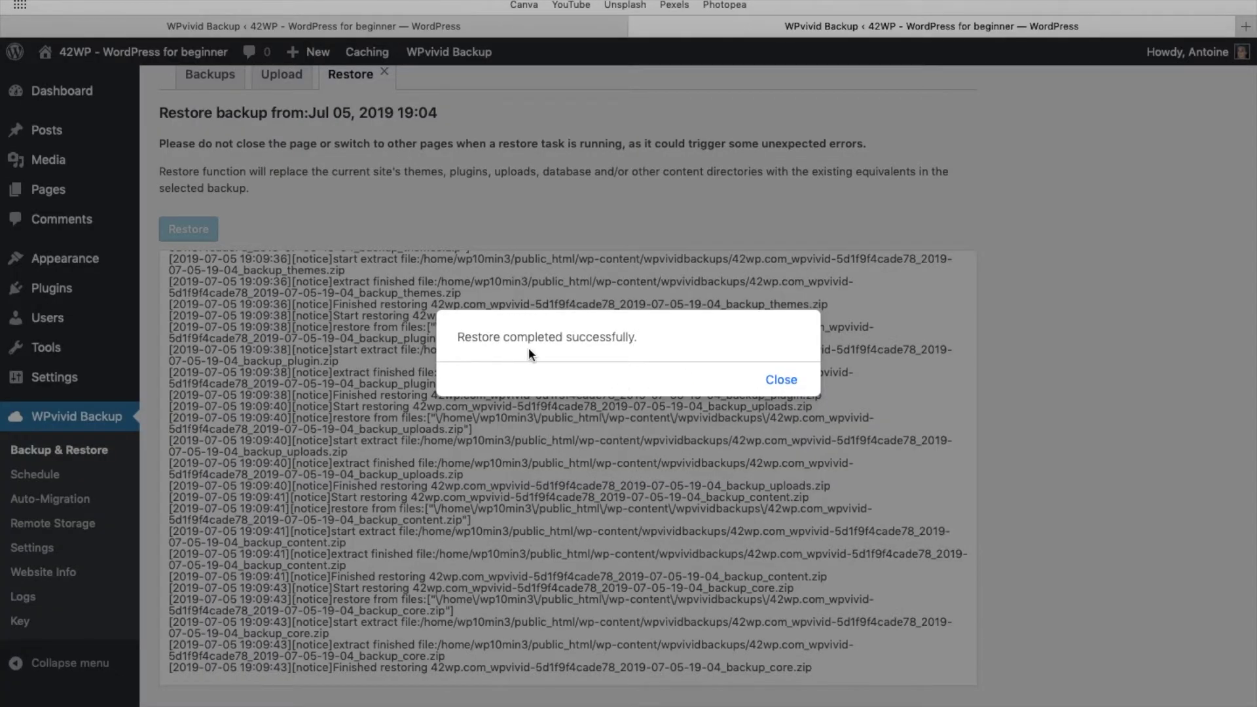
{"action": "left_click", "coordinate": [781, 380]}
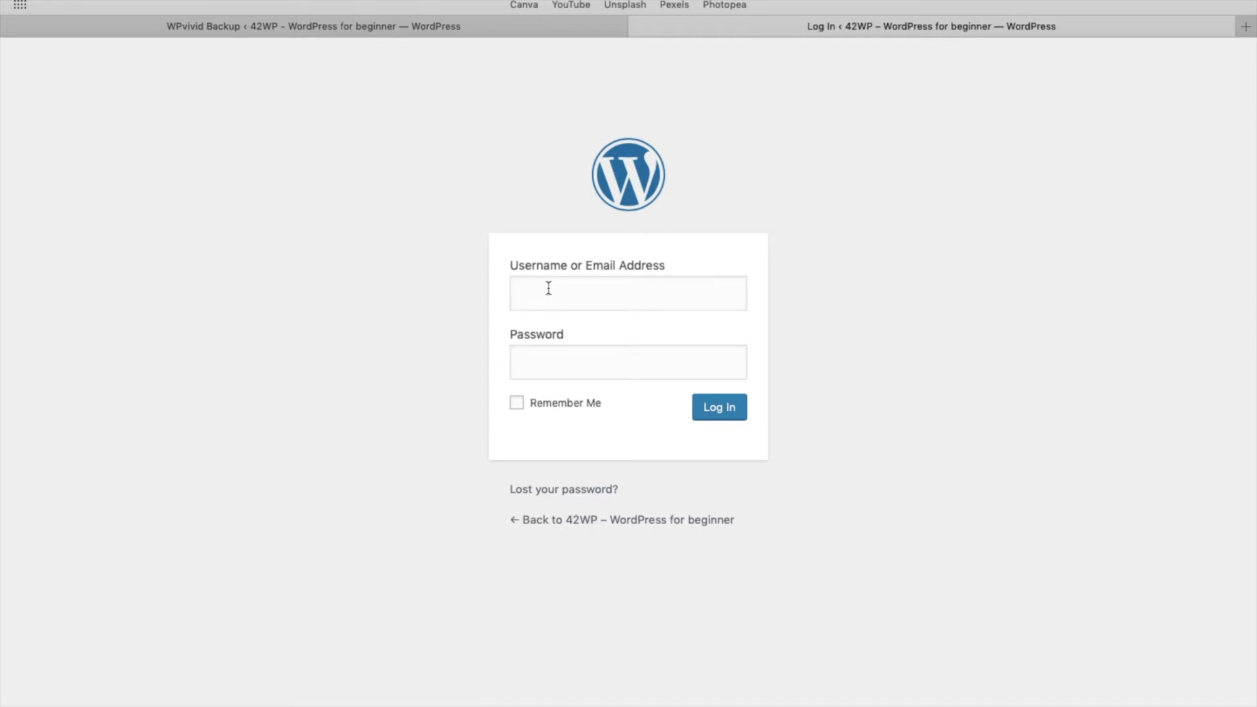
Step: Log back into the restored wp10min.com site's admin
{"action": "left_click", "coordinate": [721, 406]}
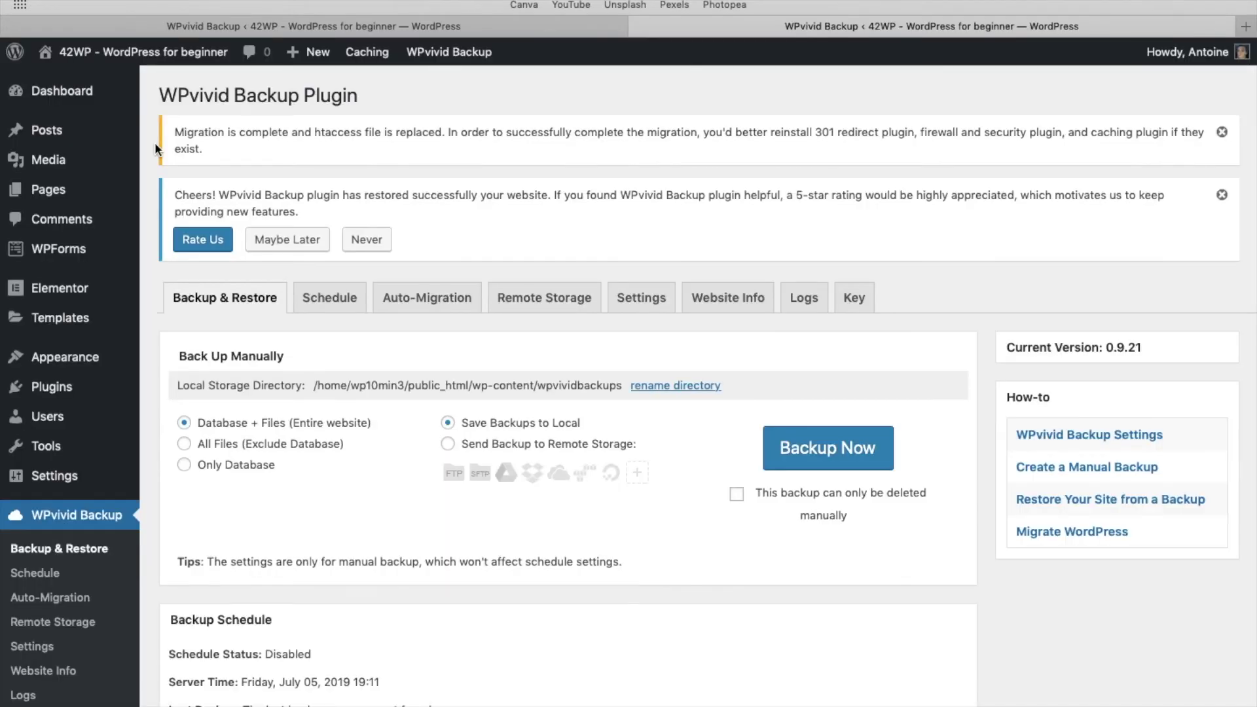
{"action": "mouse_move", "coordinate": [95, 52]}
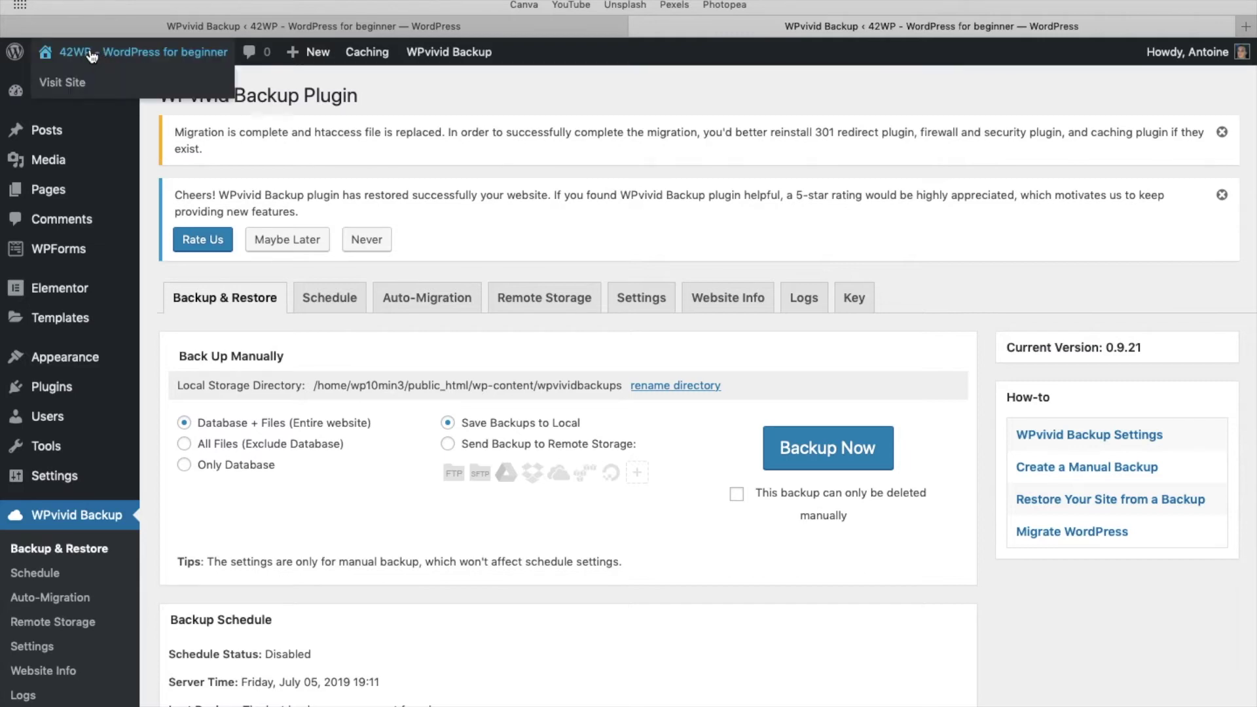
Step: Visit the migrated site's front end and scroll through the home page
{"action": "left_click", "coordinate": [74, 83]}
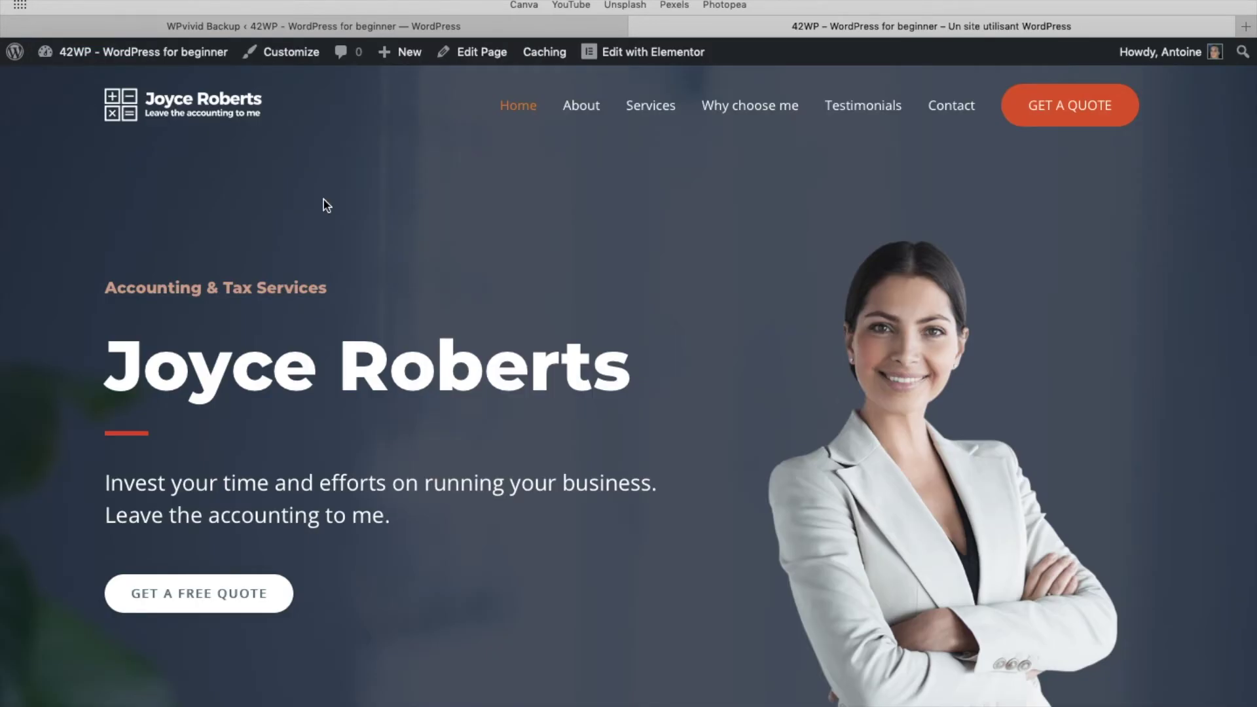
{"action": "scroll", "coordinate": [323, 199], "scroll_direction": "down", "scroll_amount": 20}
{"action": "scroll", "coordinate": [324, 205], "scroll_direction": "down", "scroll_amount": 20}
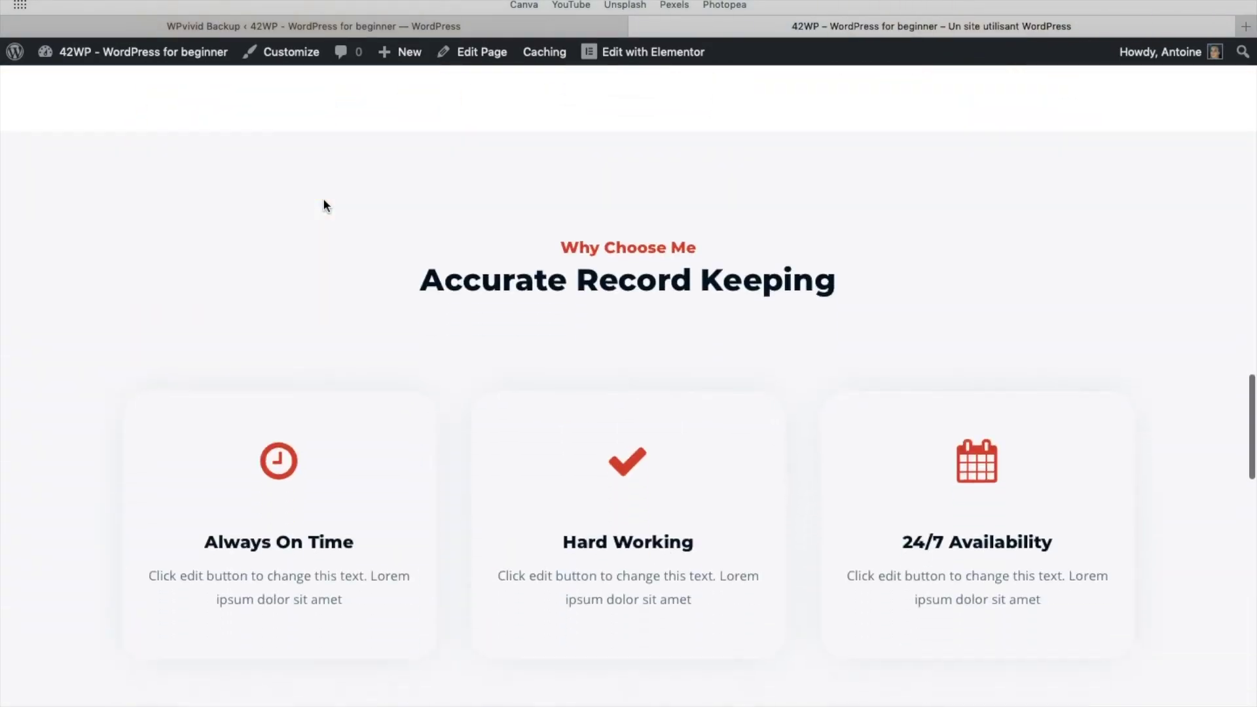
{"action": "scroll", "coordinate": [323, 205], "scroll_direction": "down", "scroll_amount": 5}
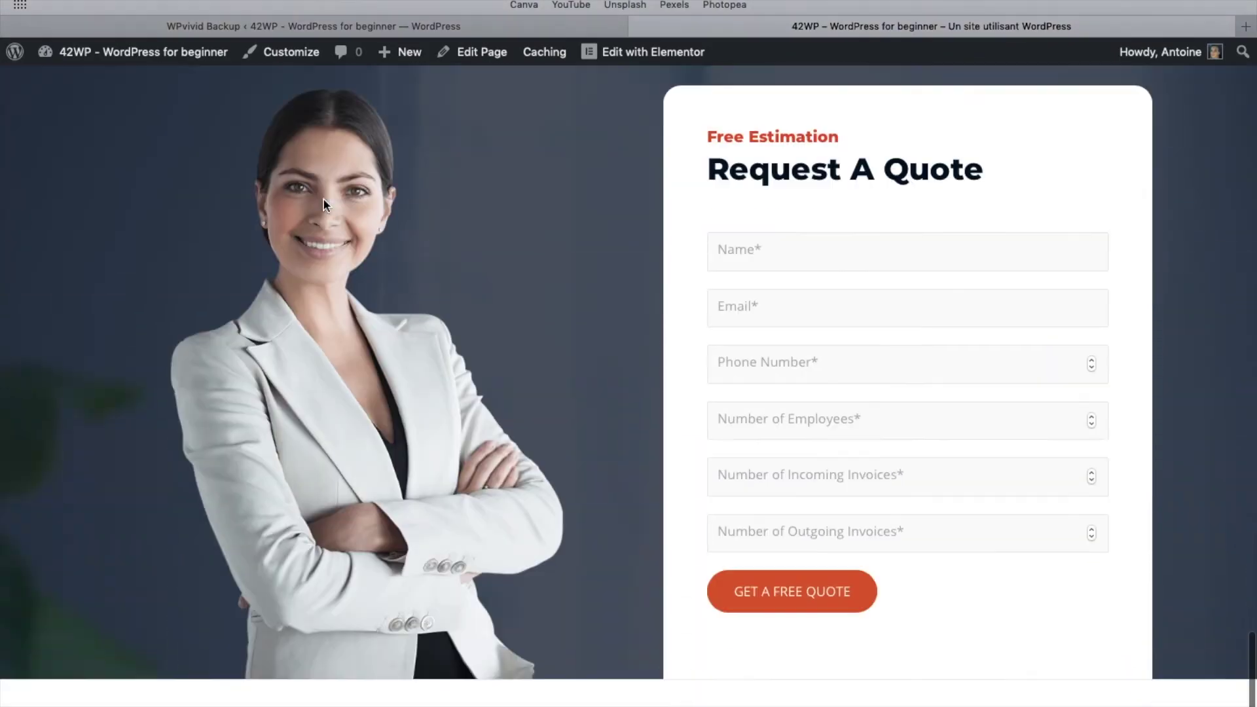
{"action": "scroll", "coordinate": [323, 205], "scroll_direction": "up", "scroll_amount": 20}
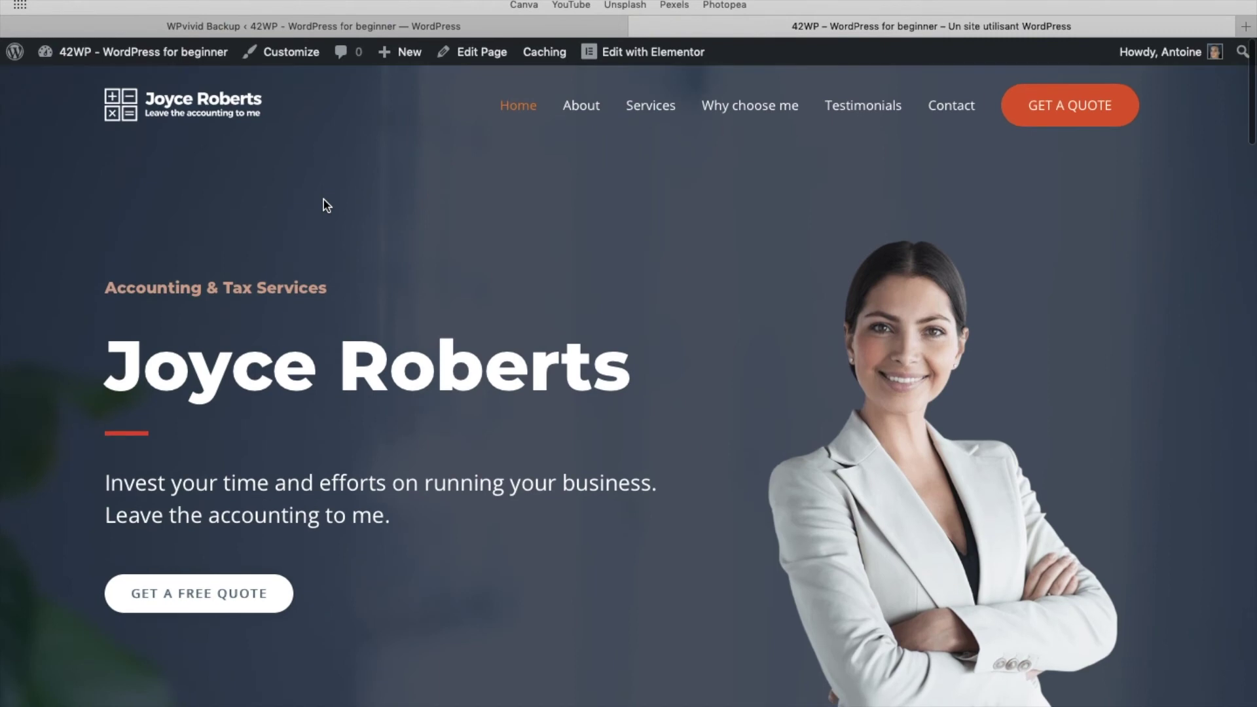
Step: Browse the About, Services and Why choose me pages, then return to Home
{"action": "left_click", "coordinate": [596, 122]}
{"action": "scroll", "coordinate": [628, 365], "scroll_direction": "down", "scroll_amount": 10}
{"action": "scroll", "coordinate": [628, 365], "scroll_direction": "down", "scroll_amount": 10}
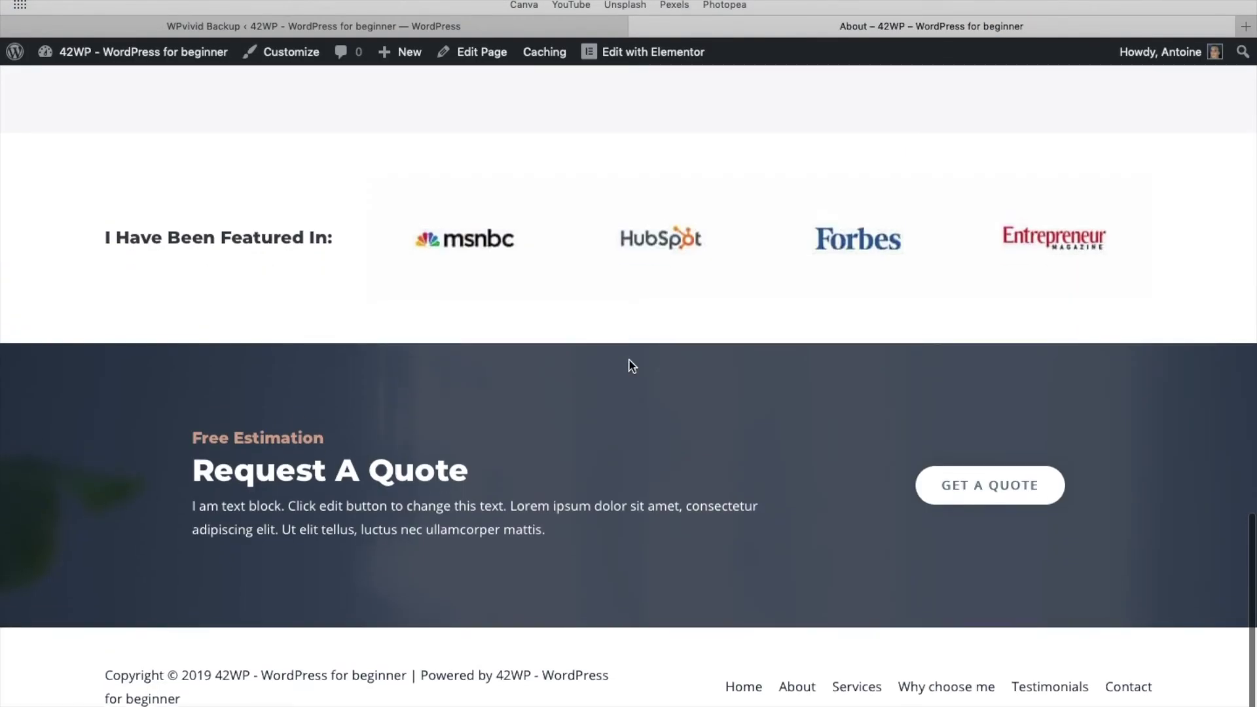
{"action": "scroll", "coordinate": [629, 365], "scroll_direction": "up", "scroll_amount": 20}
{"action": "left_click", "coordinate": [674, 118]}
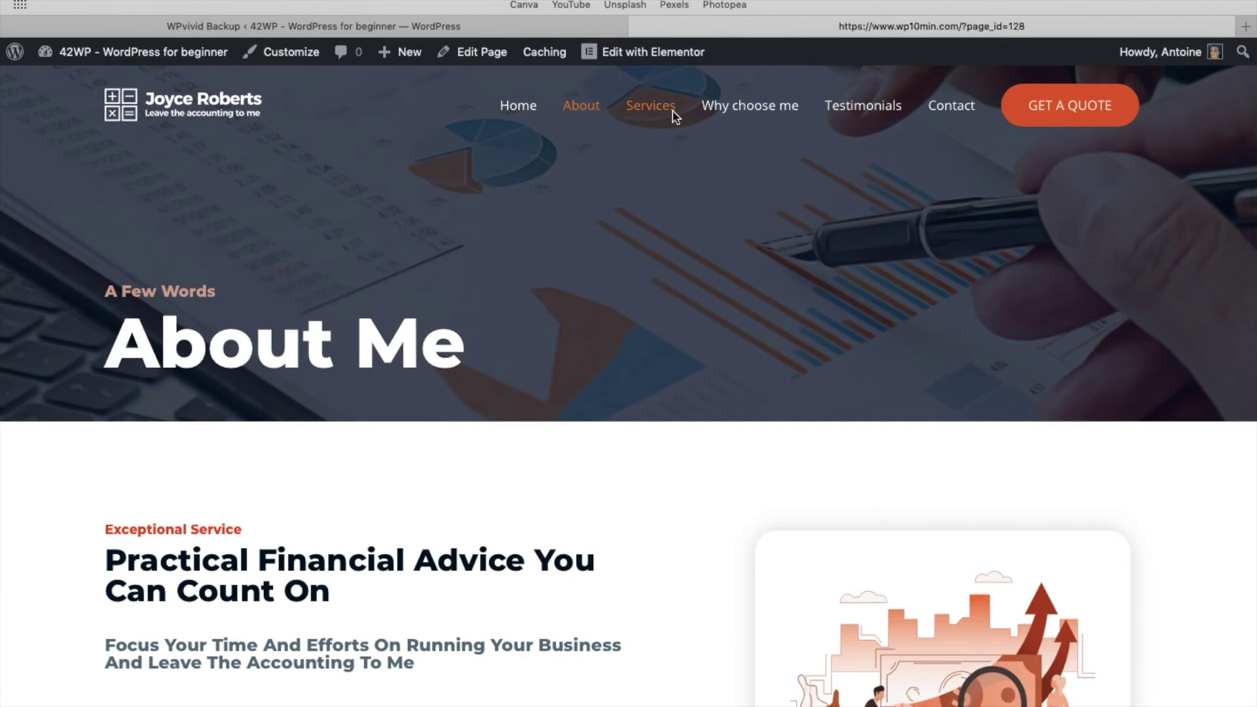
{"action": "scroll", "coordinate": [651, 325], "scroll_direction": "down", "scroll_amount": 15}
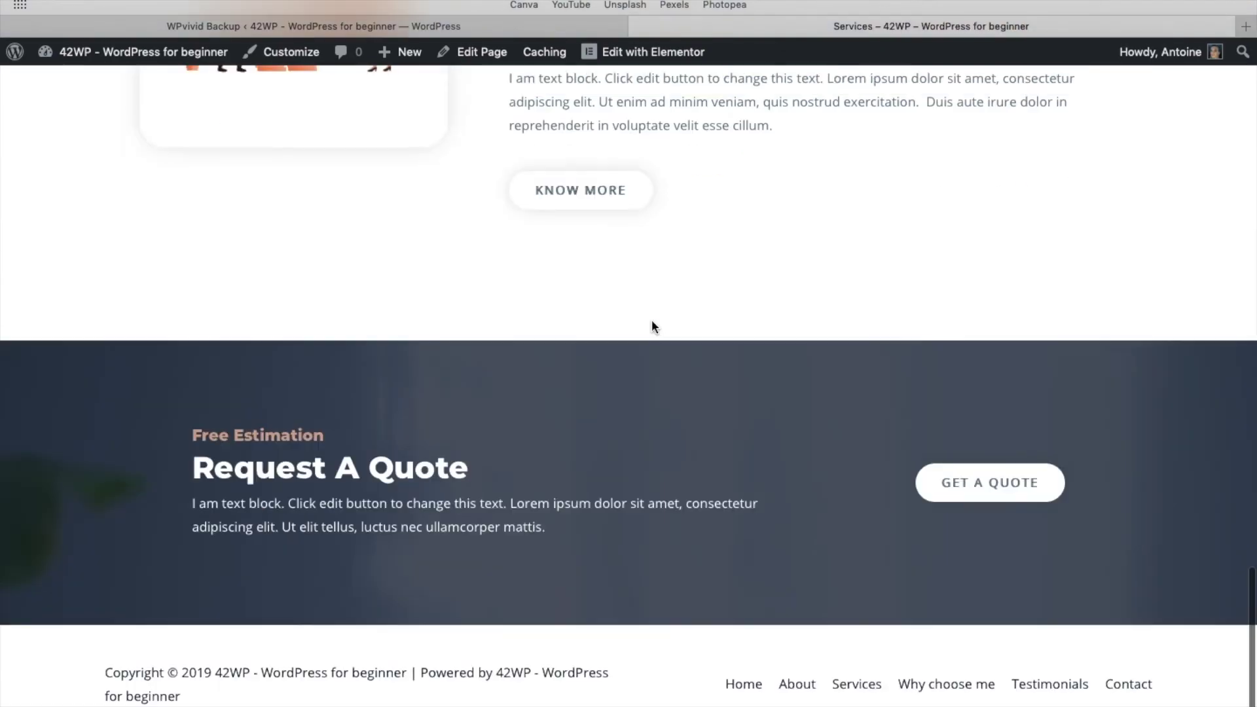
{"action": "scroll", "coordinate": [651, 326], "scroll_direction": "up", "scroll_amount": 15}
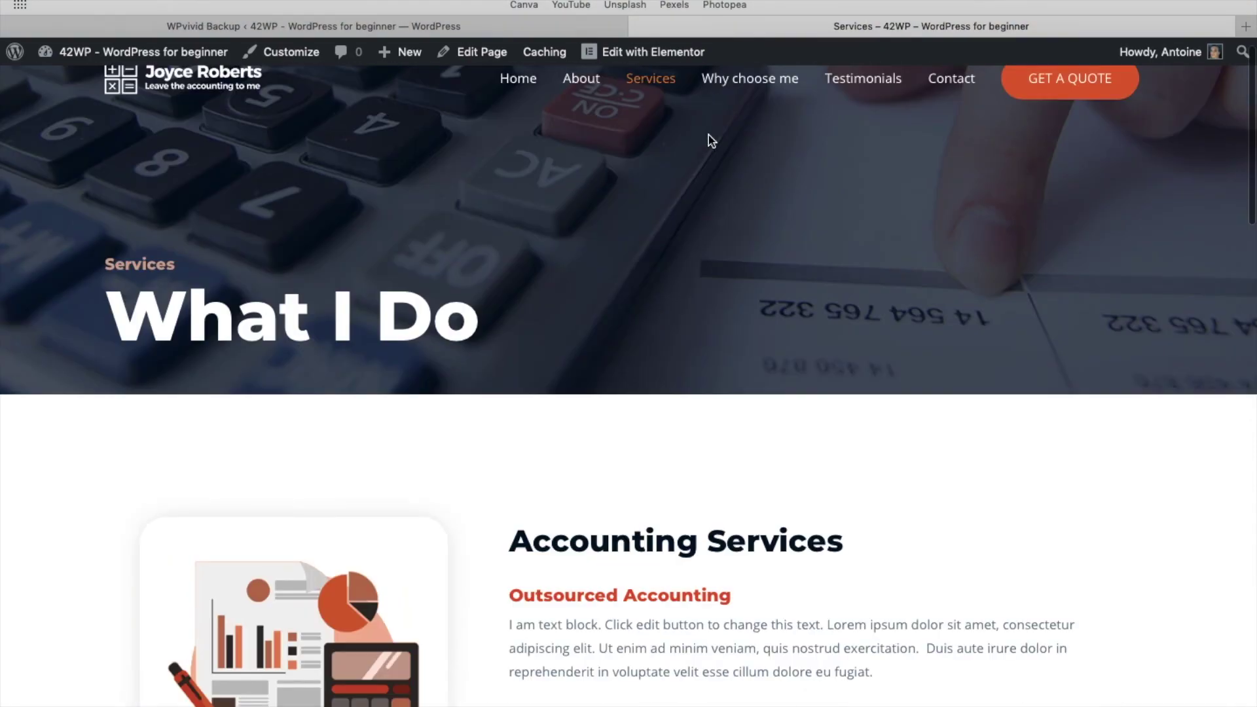
{"action": "left_click", "coordinate": [739, 80]}
{"action": "scroll", "coordinate": [744, 380], "scroll_direction": "down", "scroll_amount": 15}
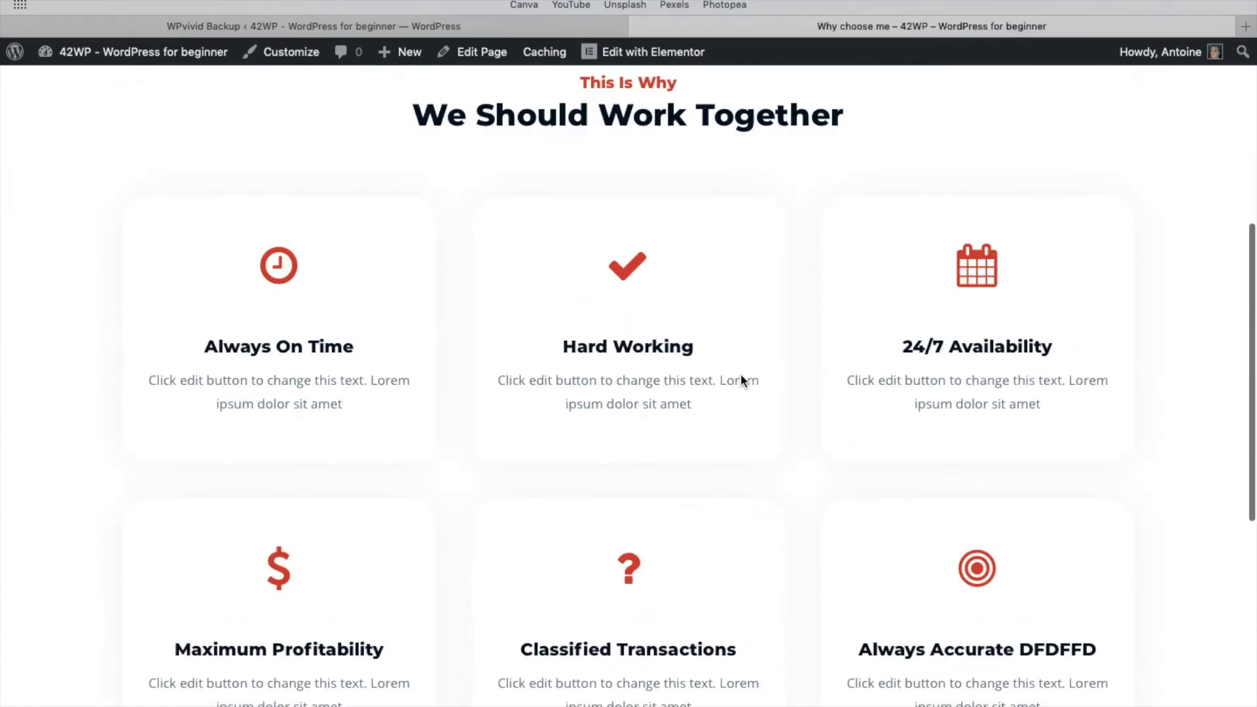
{"action": "scroll", "coordinate": [741, 378], "scroll_direction": "up", "scroll_amount": 15}
{"action": "left_click", "coordinate": [518, 105]}
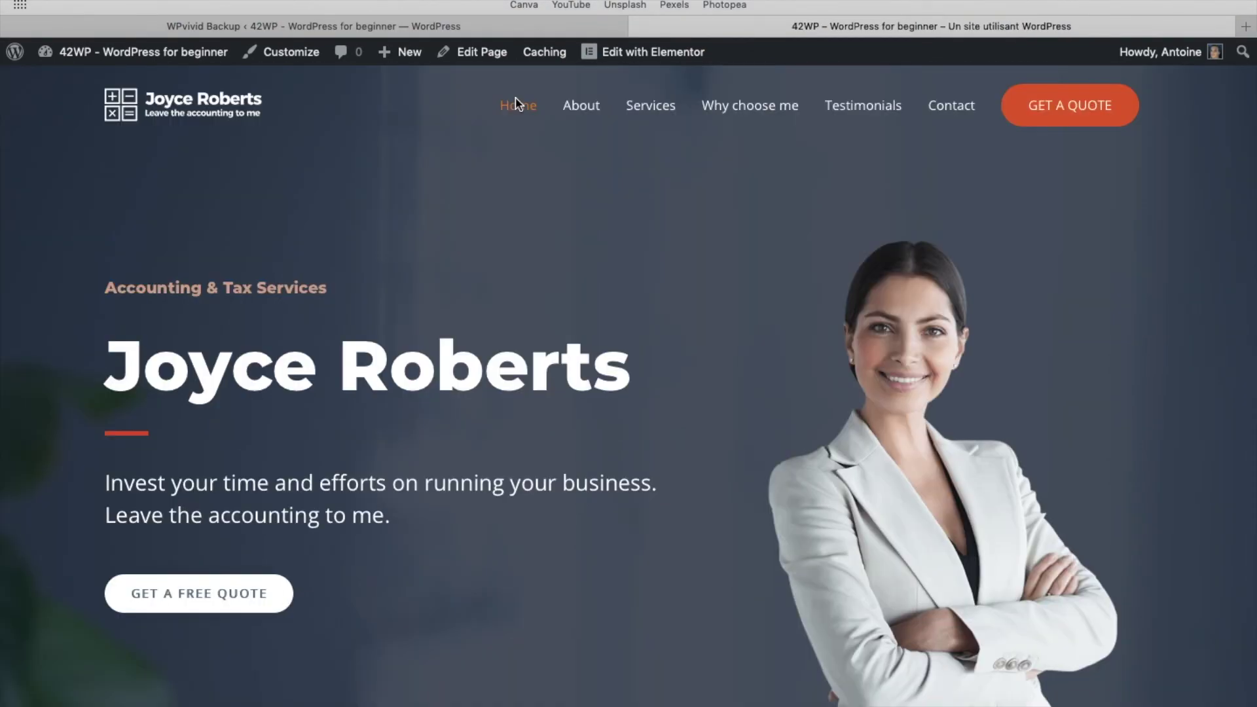